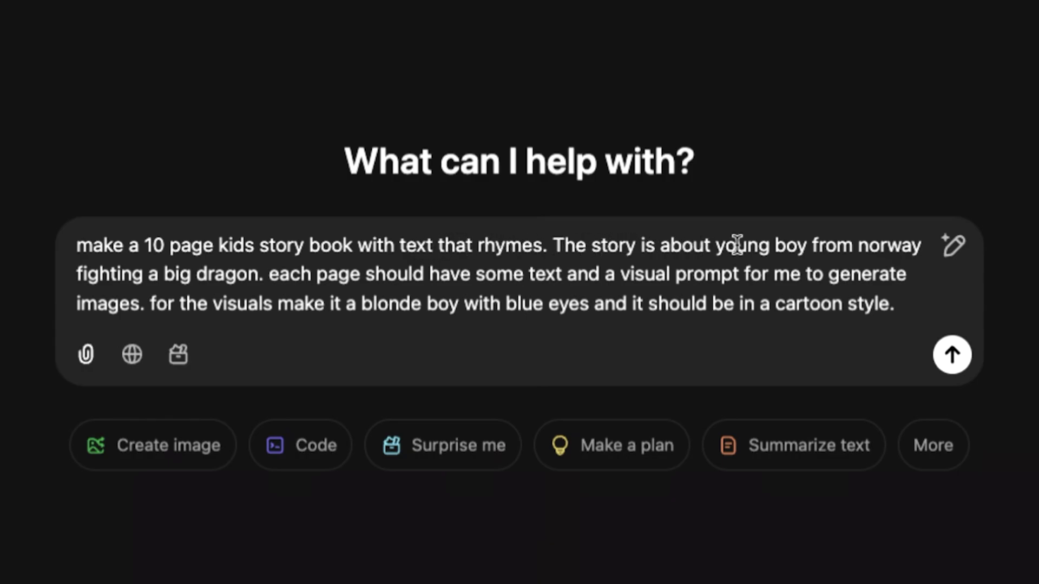
Review the story prompt's Norway setting, big dragon antagonist, and blonde boy with blue eyes before submitting it
left_click_drag(856, 246, 925, 249)
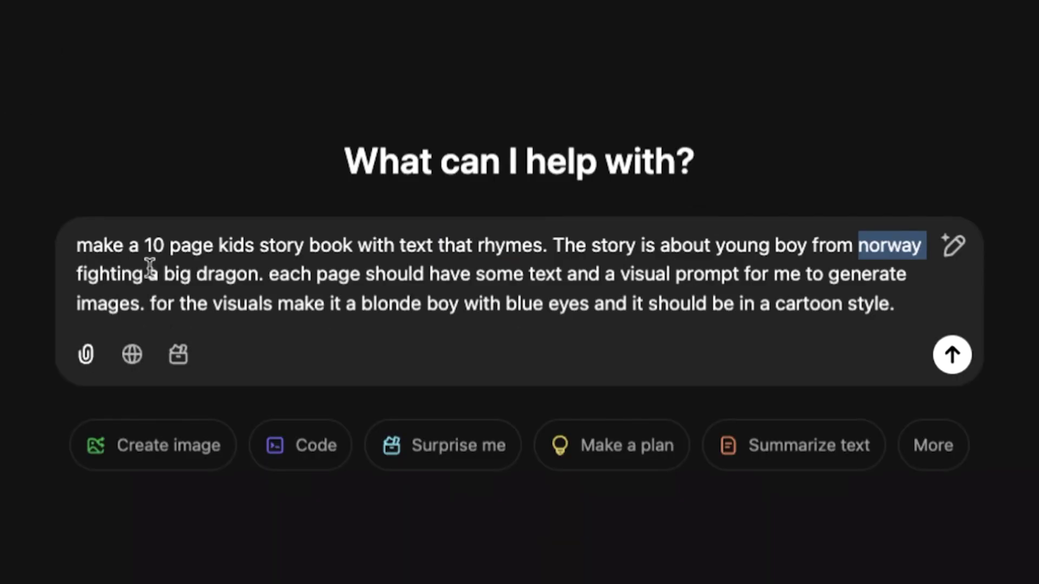
left_click_drag(146, 271, 272, 271)
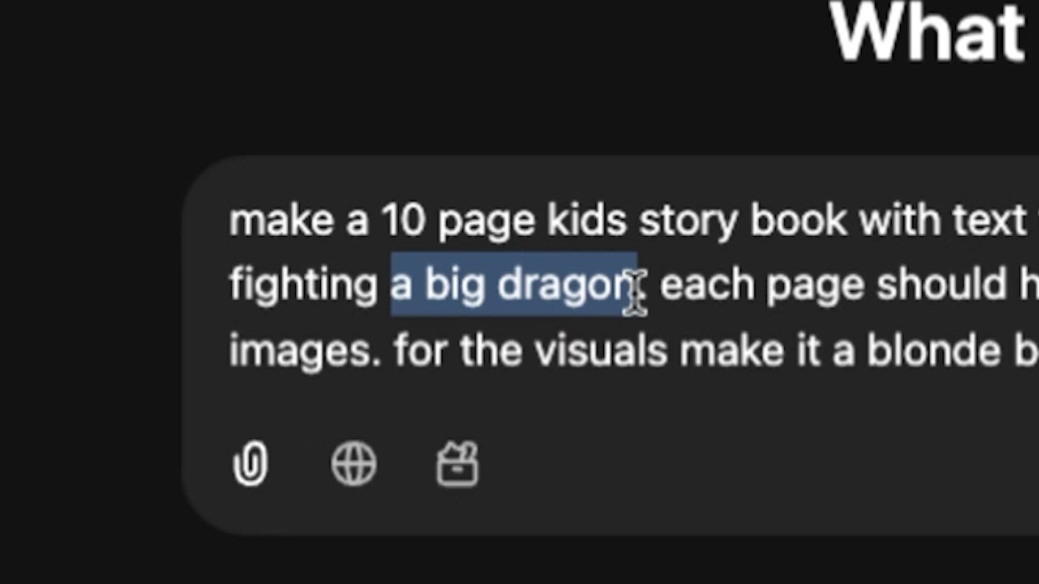
left_click(679, 284)
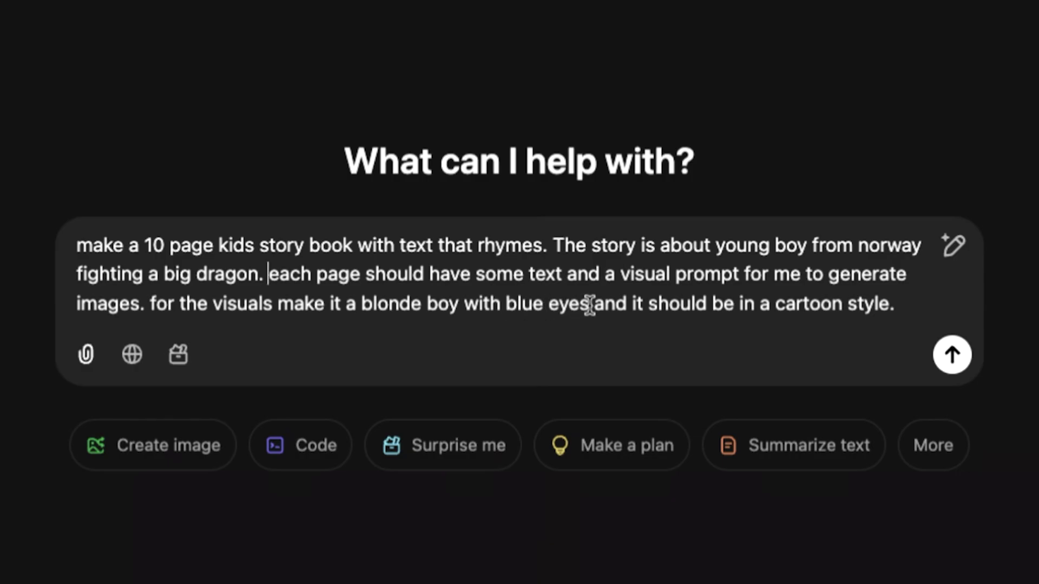
left_click_drag(589, 304, 366, 304)
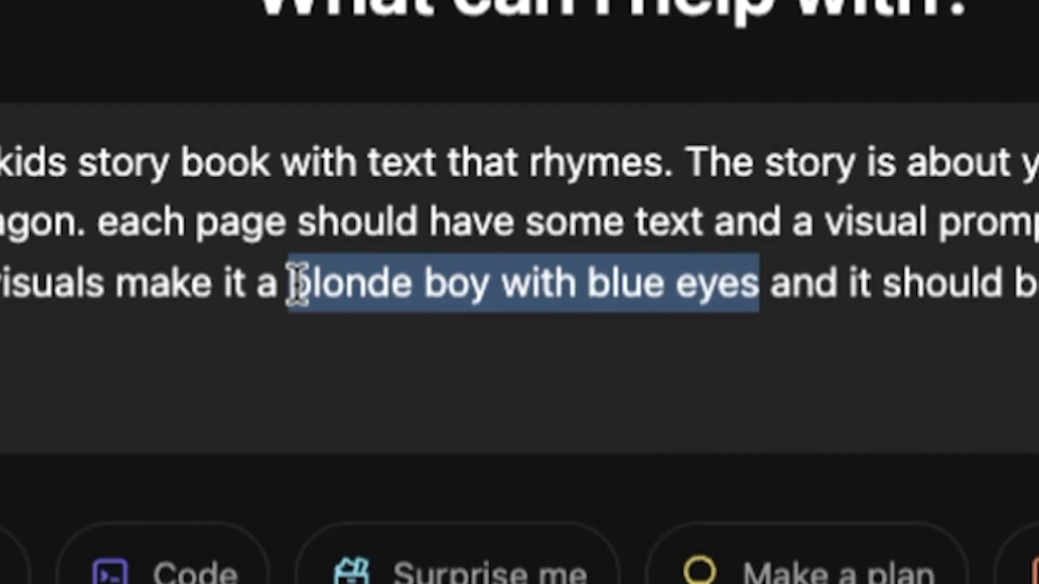
left_click(849, 282)
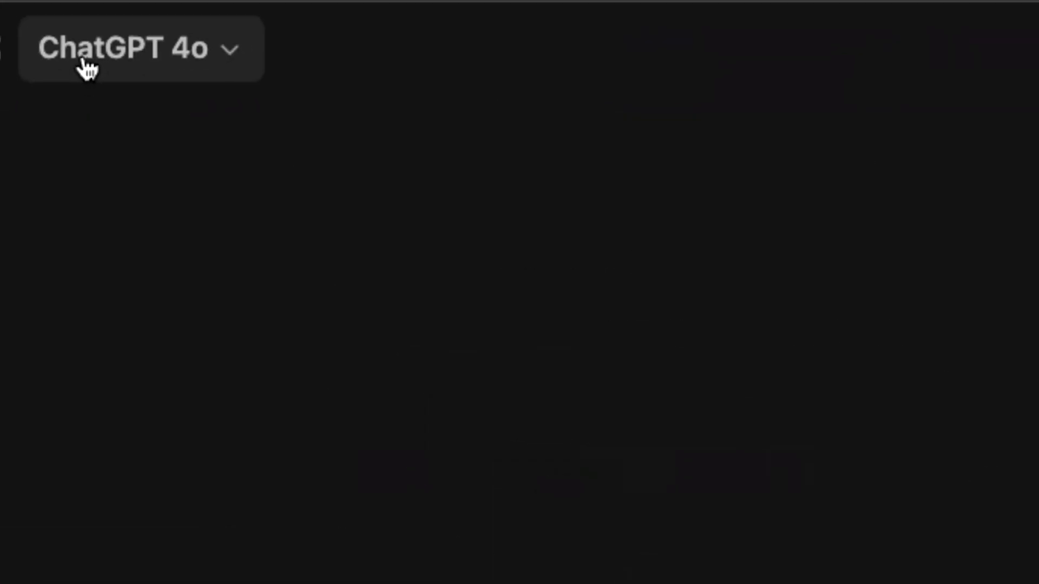
Switch the model to o1 for the 10-page rhyming kids story book prompt
left_click(87, 67)
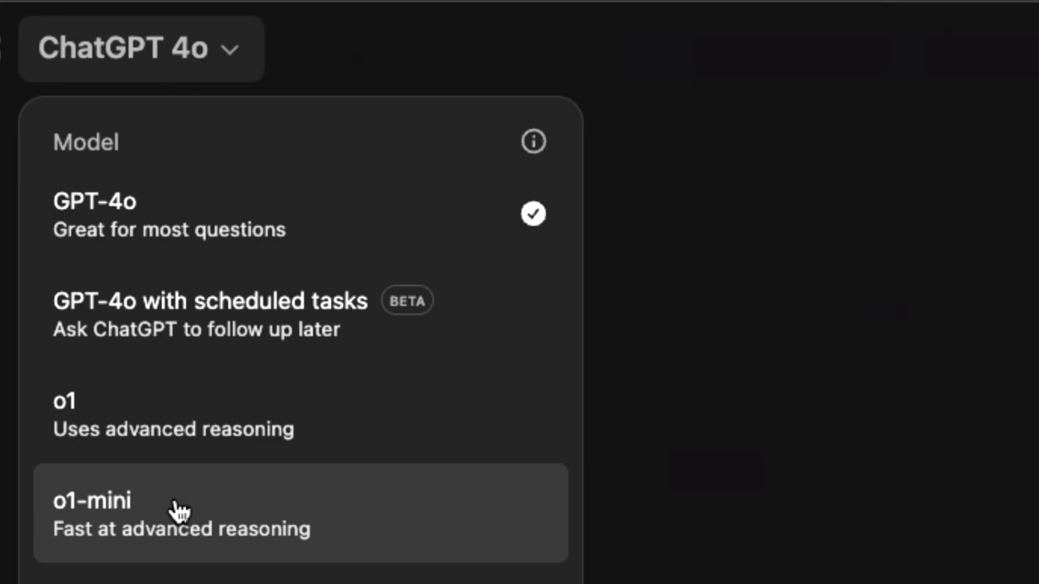
left_click(199, 403)
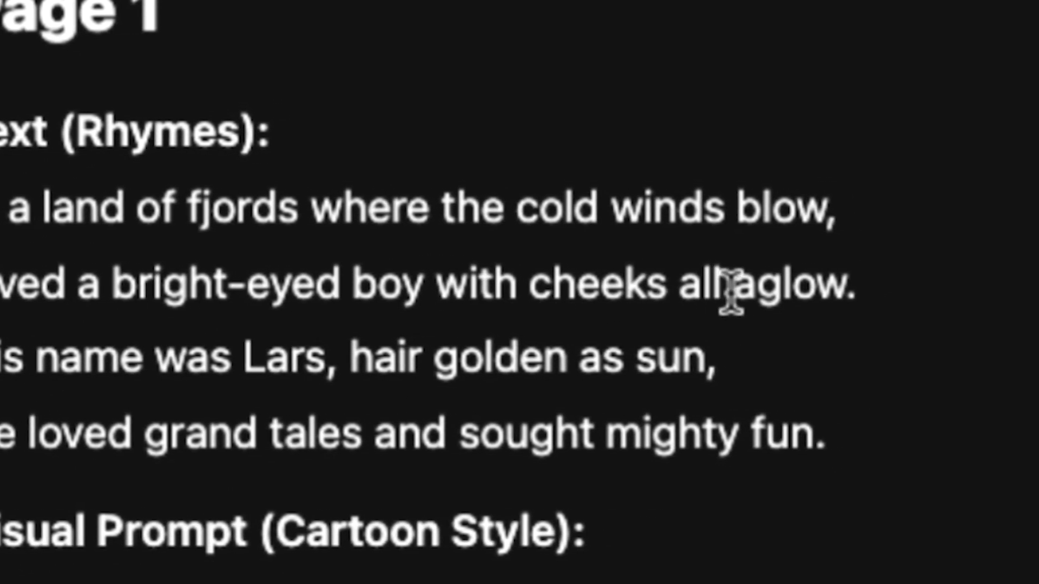
Read through the generated story, examining the rhyming text and cartoon-style visual prompt of each page
scroll(914, 449, "down", 2)
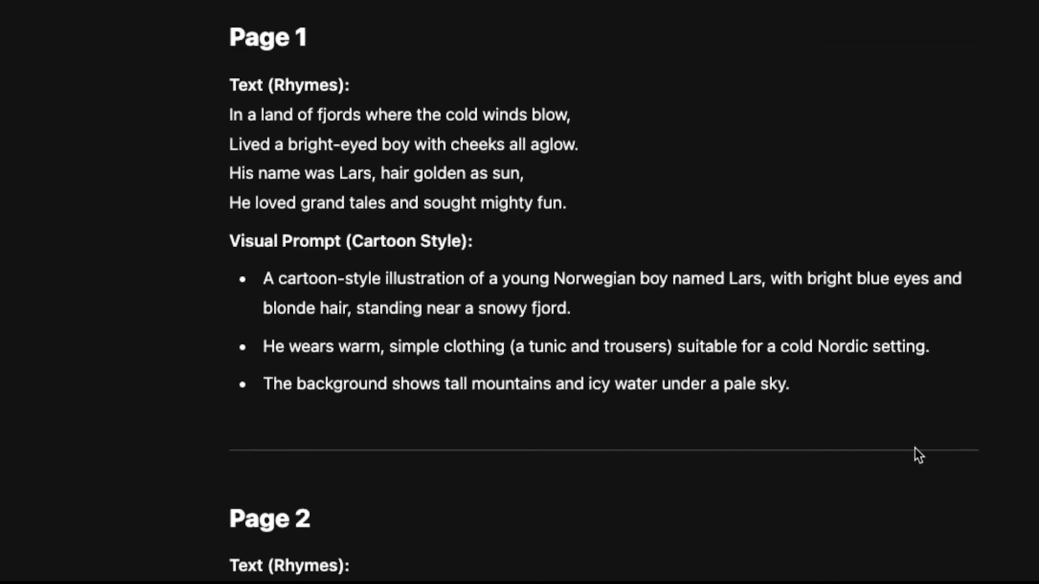
scroll(914, 454, "down", 6)
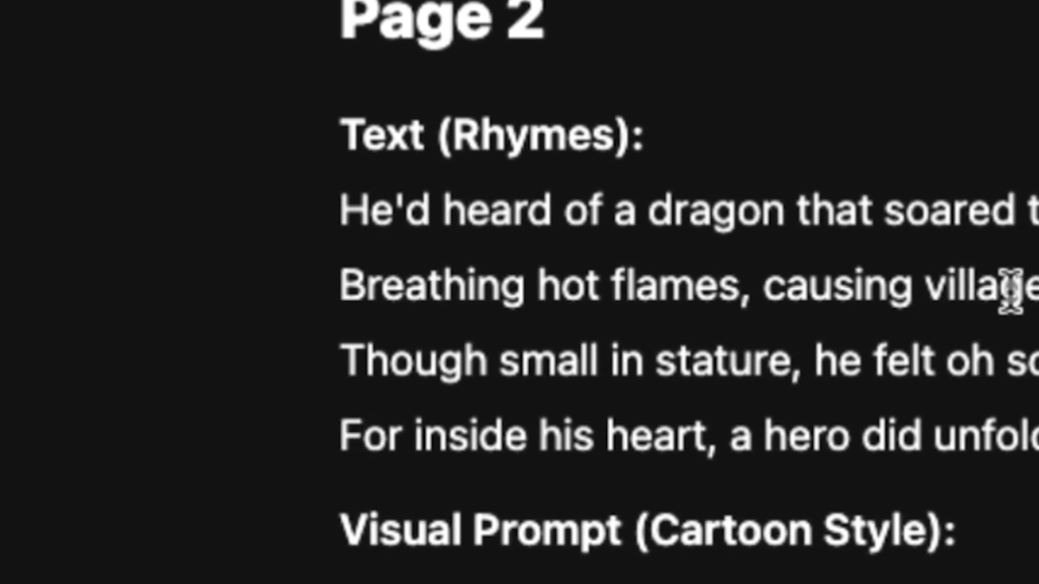
scroll(584, 262, "down", 8)
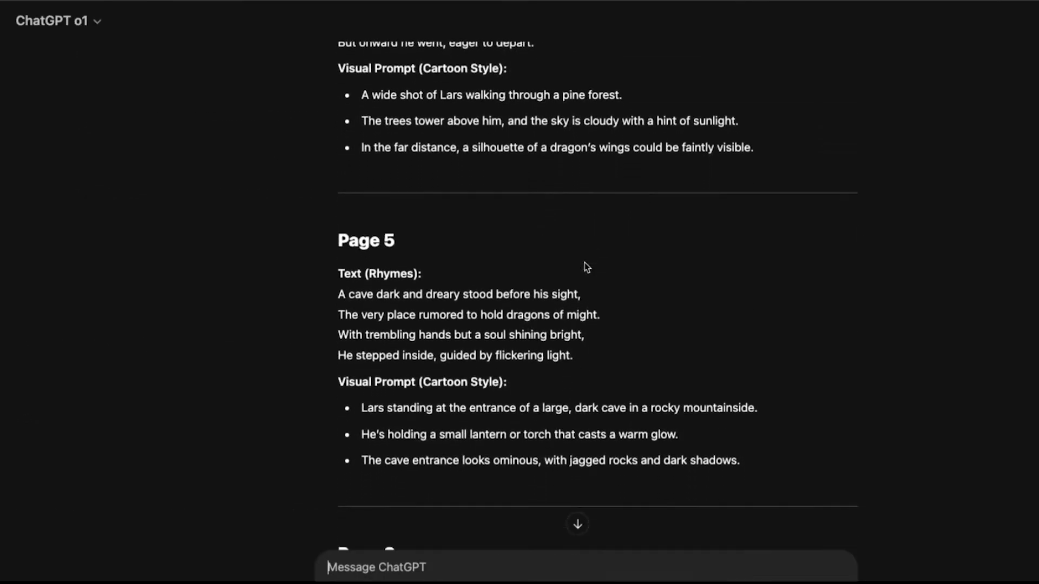
scroll(584, 261, "up", 1)
scroll(584, 262, "up", 1)
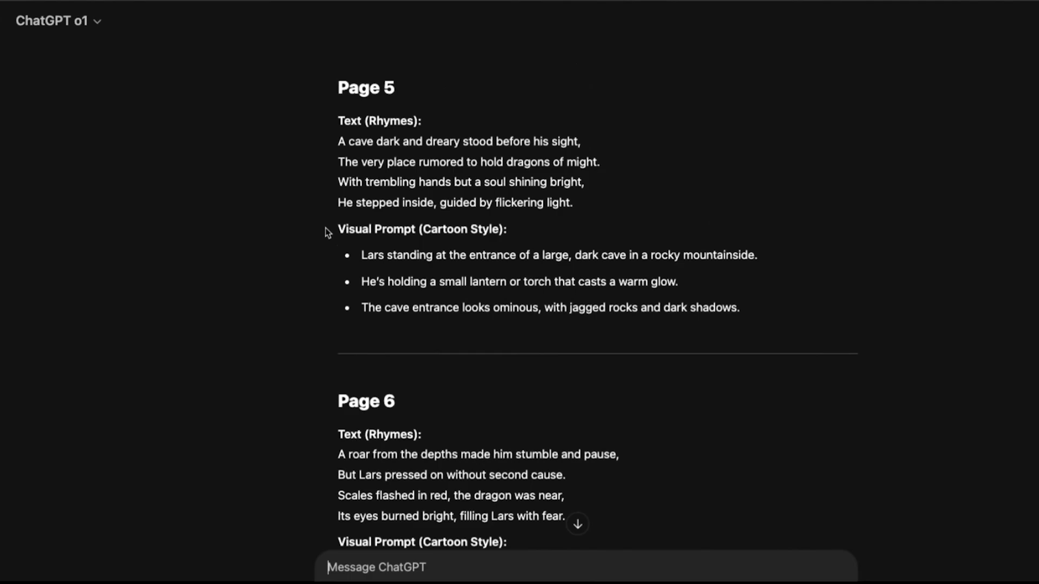
left_click_drag(338, 86, 429, 230)
left_click(584, 232)
scroll(660, 384, "down", 12)
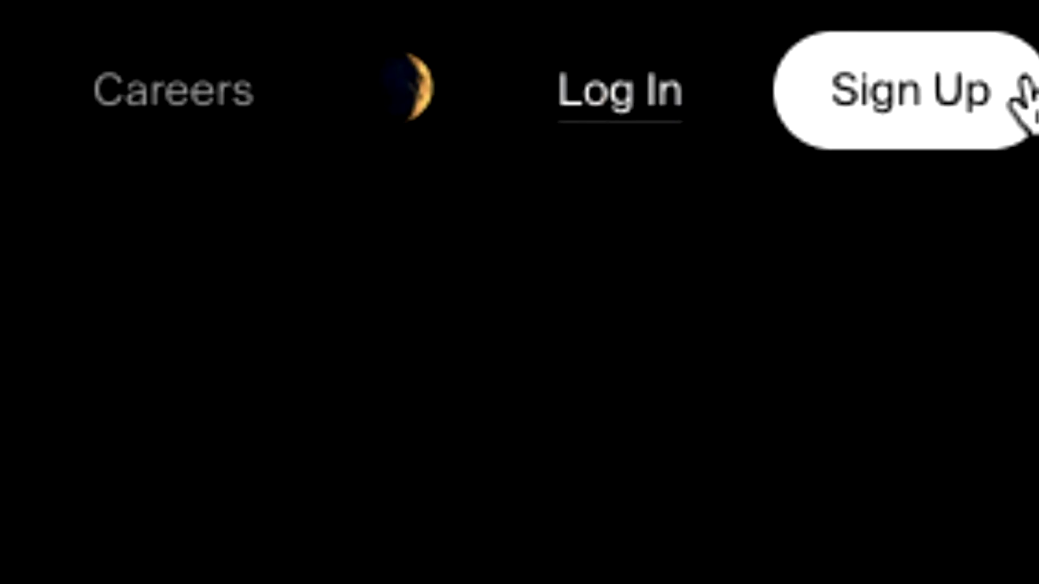
Sign up on the Krea website and open its image generator with the Flux model
left_click(1030, 81)
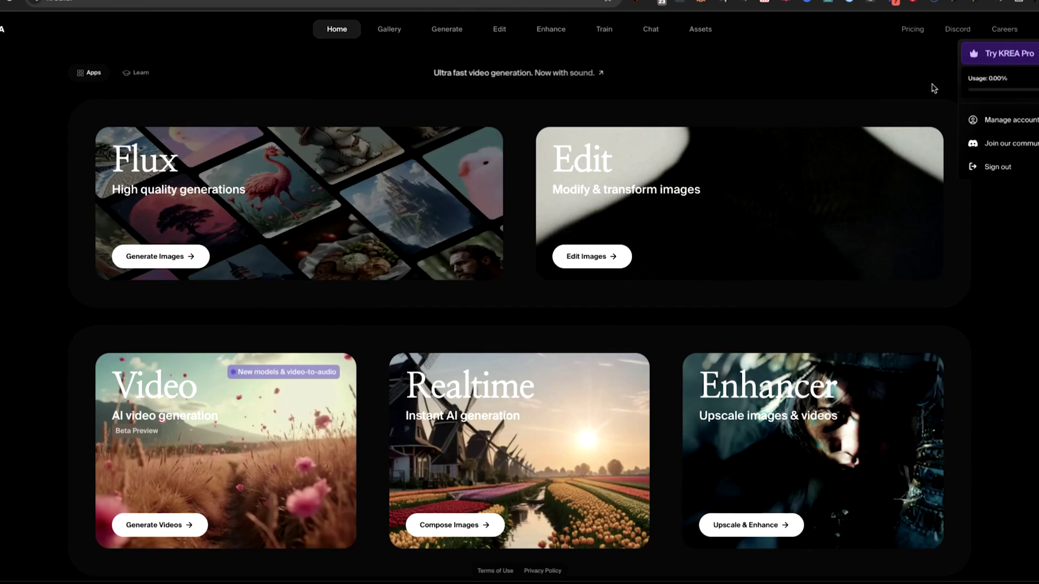
mouse_move(459, 34)
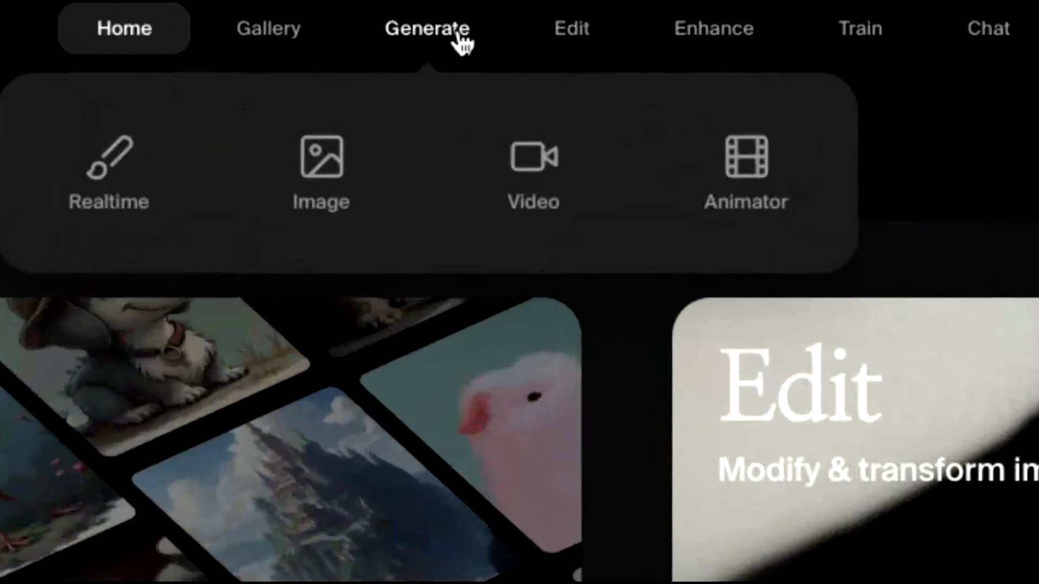
left_click(329, 192)
left_click(54, 559)
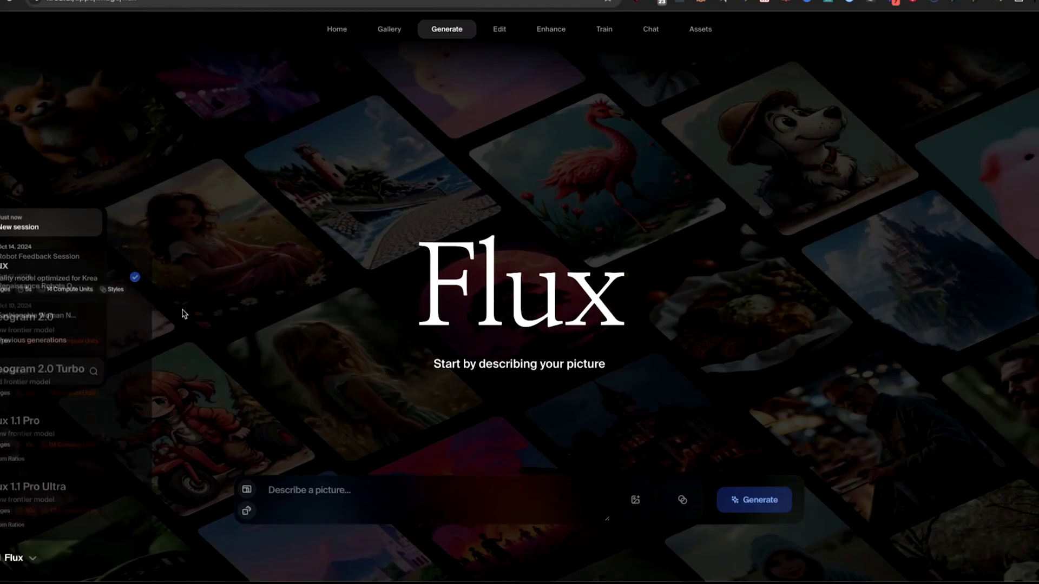
left_click(366, 491)
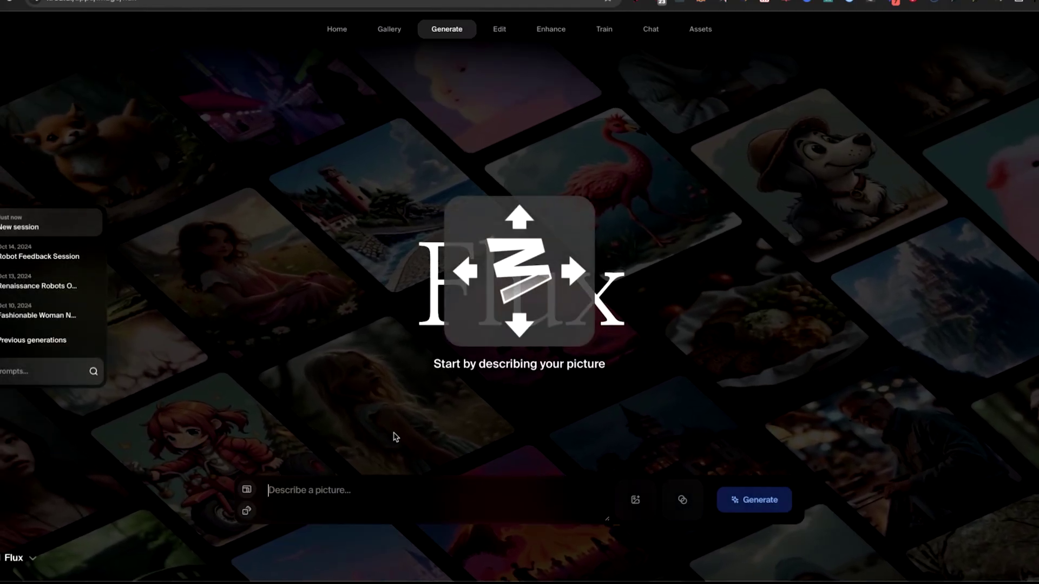
Switch to the ChatGPT window, place it beside Krea, and return to Page 1 of the story
left_click(281, 27)
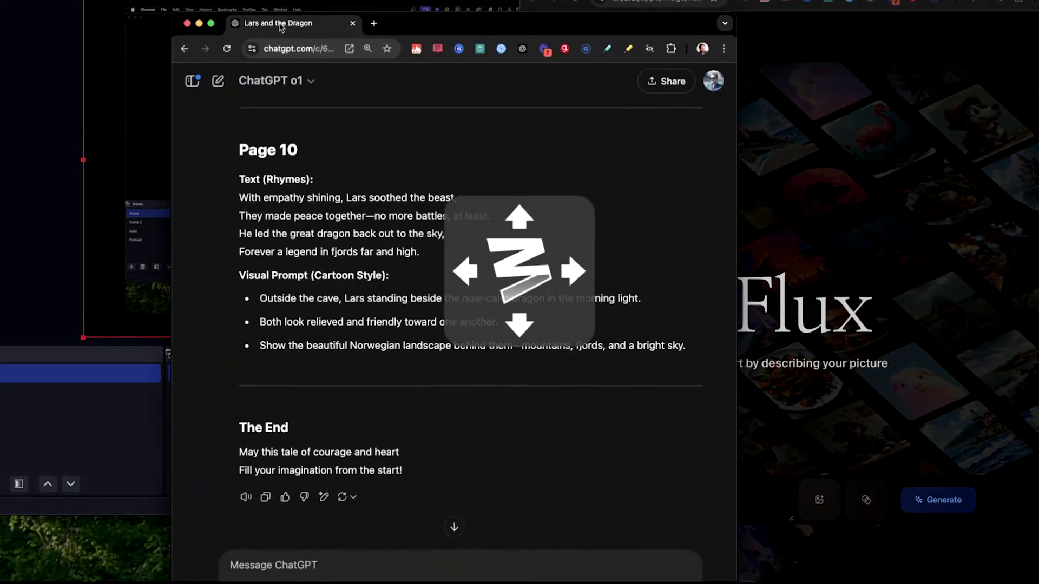
scroll(281, 27, "left", 3)
scroll(358, 186, "up", 15)
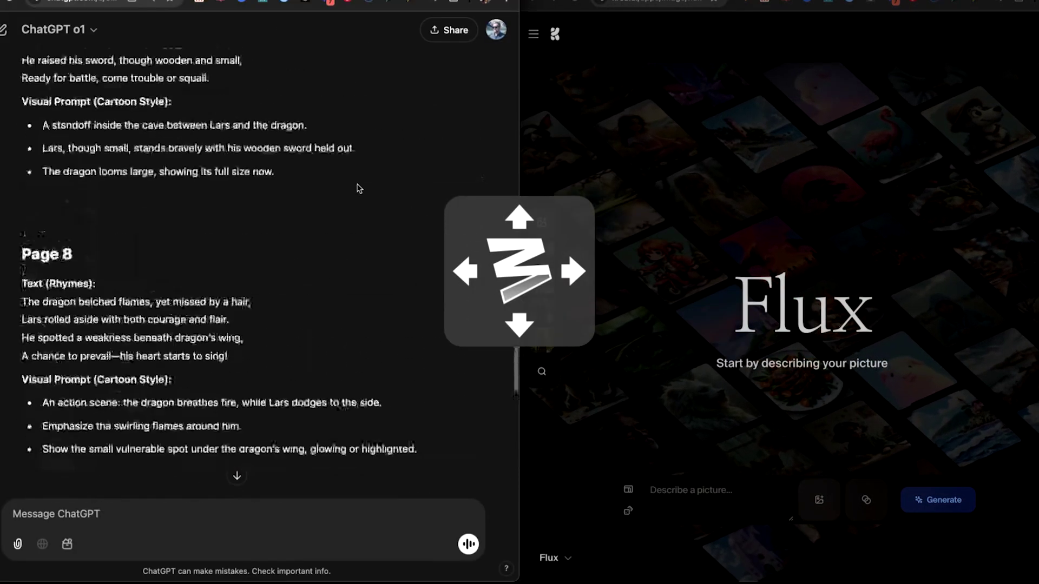
scroll(335, 223, "up", 20)
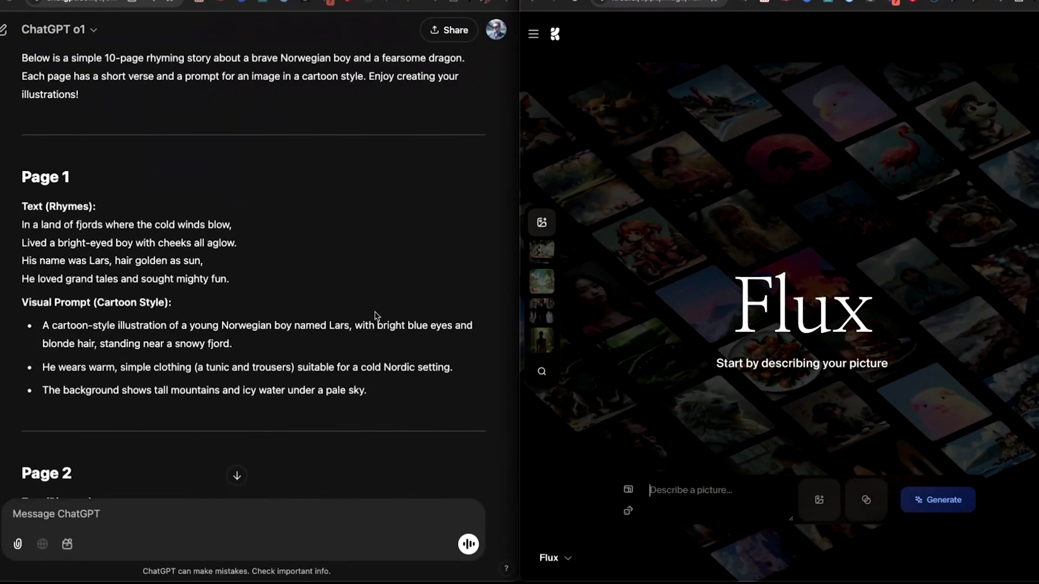
Copy the first bullet of Page 1's visual prompt into Krea's image description and generate it at a 1:1 aspect ratio
left_click_drag(43, 306, 227, 325)
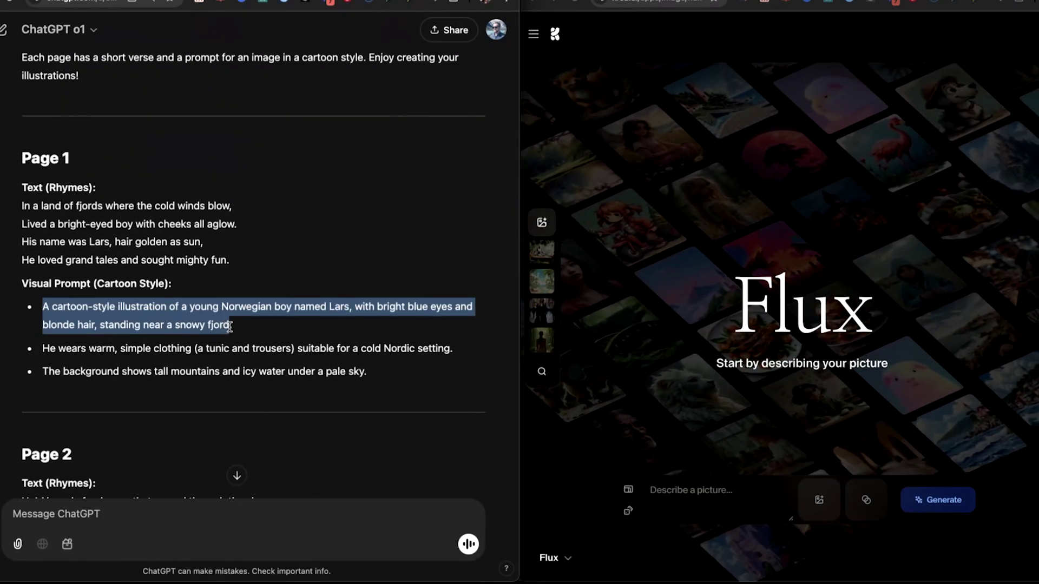
key("ctrl+c")
left_click(750, 492)
key("ctrl+v")
left_click(629, 490)
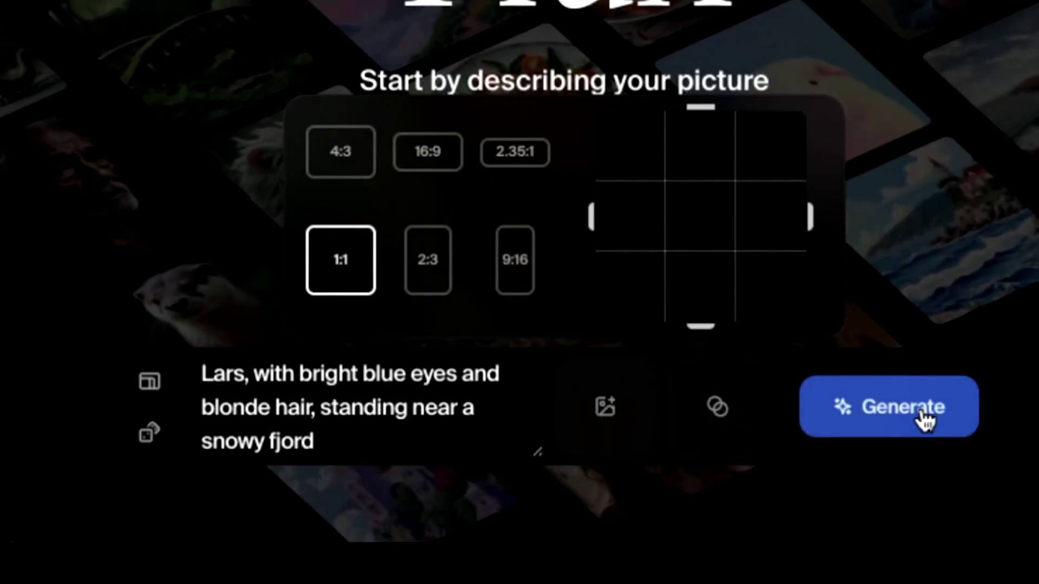
left_click(562, 306)
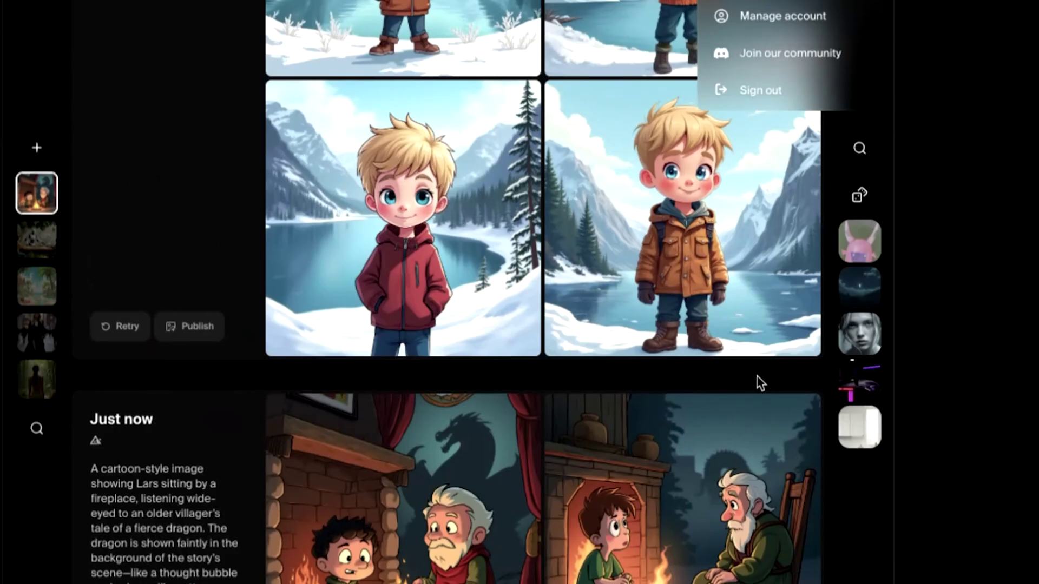
Compare the Page 1 and Page 2 images with the Page 2 visual prompt, and clear that prompt from the image description
scroll(757, 377, "down", 5)
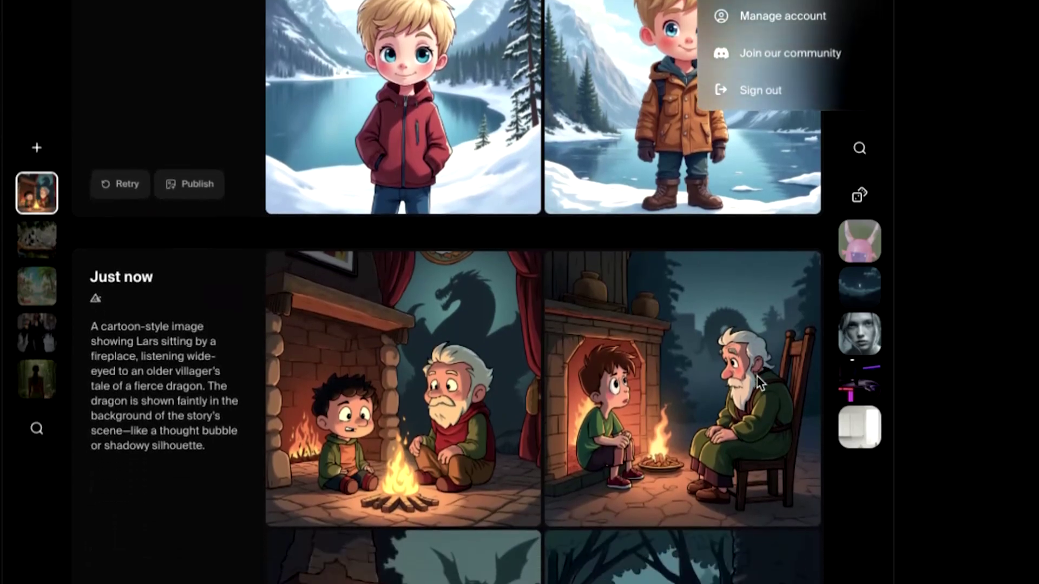
scroll(757, 375, "up", 3)
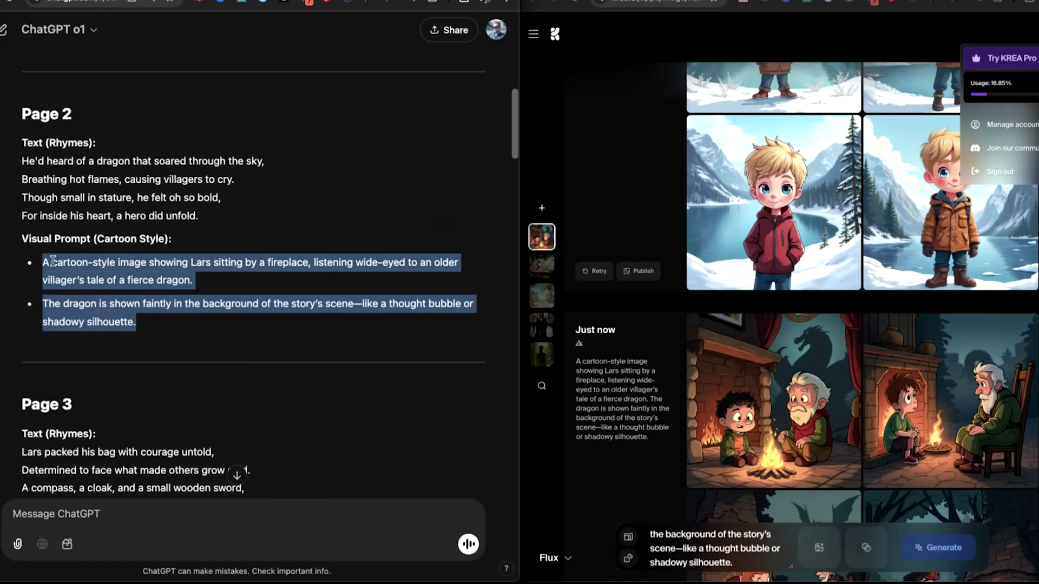
left_click_drag(43, 260, 188, 319)
left_click(713, 548)
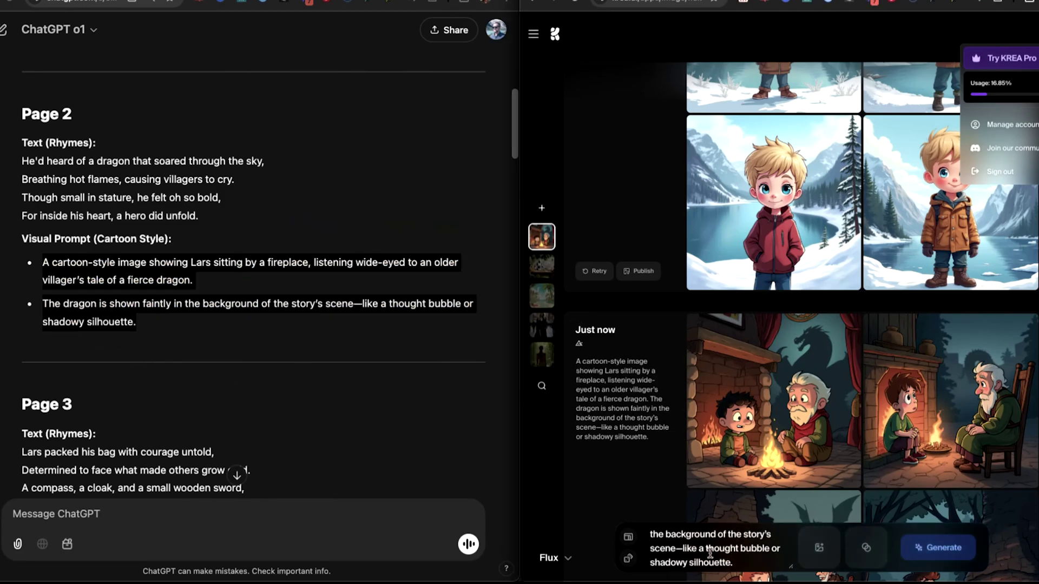
triple_click(710, 552)
key("BackSpace")
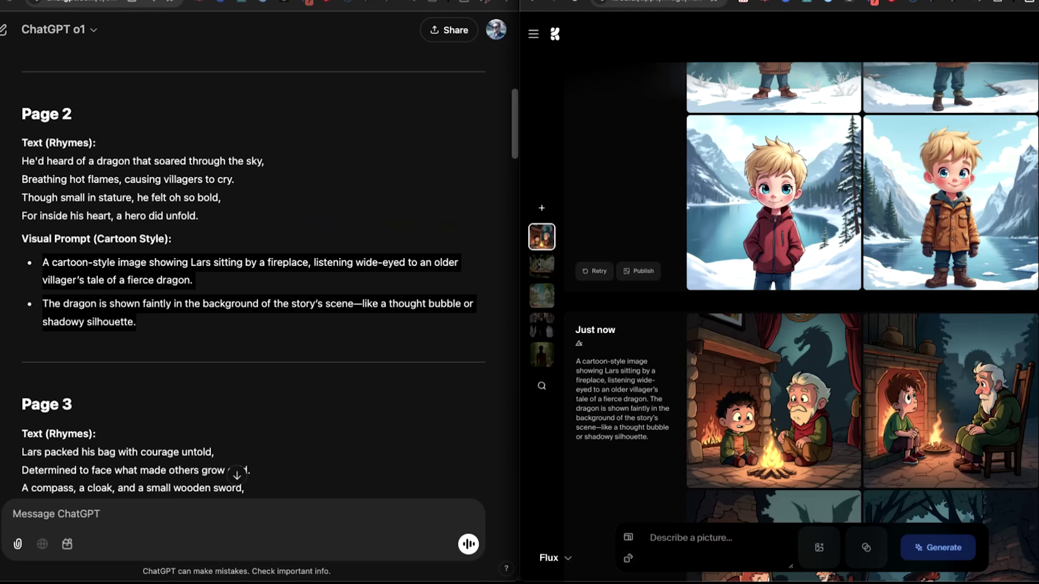
Generate "a cartoon style illustration of a young blonde boy sitting by a fireplace", hearing an older villager's tale, with the dragon faintly in the background
left_click(184, 257)
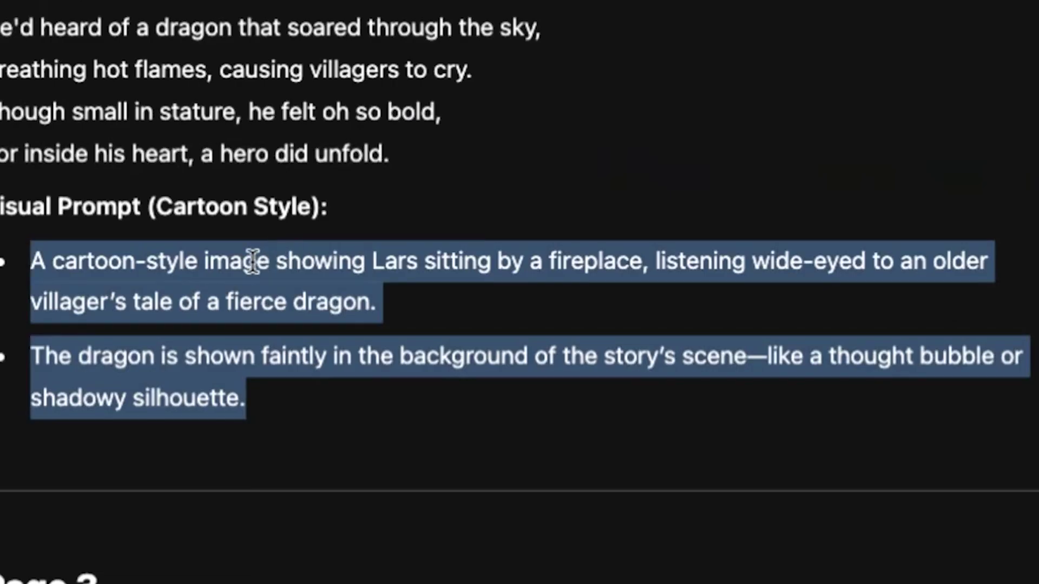
left_click(253, 262)
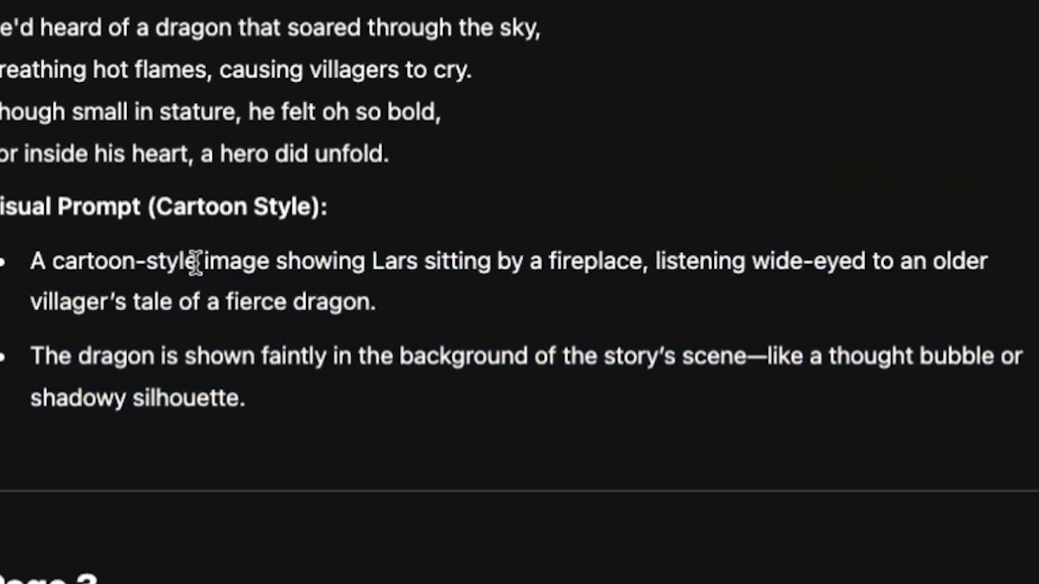
left_click_drag(199, 261, 631, 274)
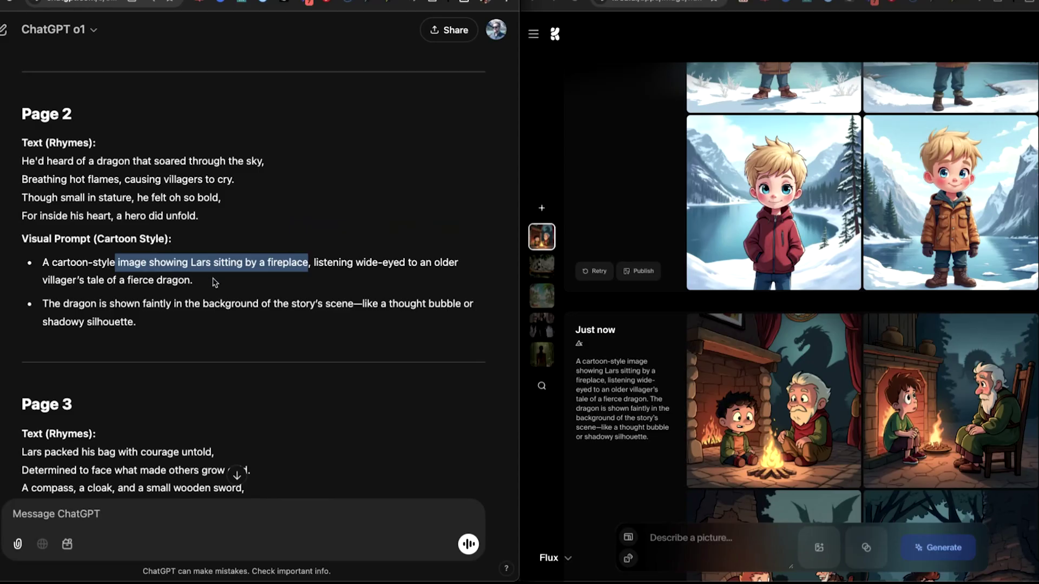
left_click(213, 283)
left_click(706, 547)
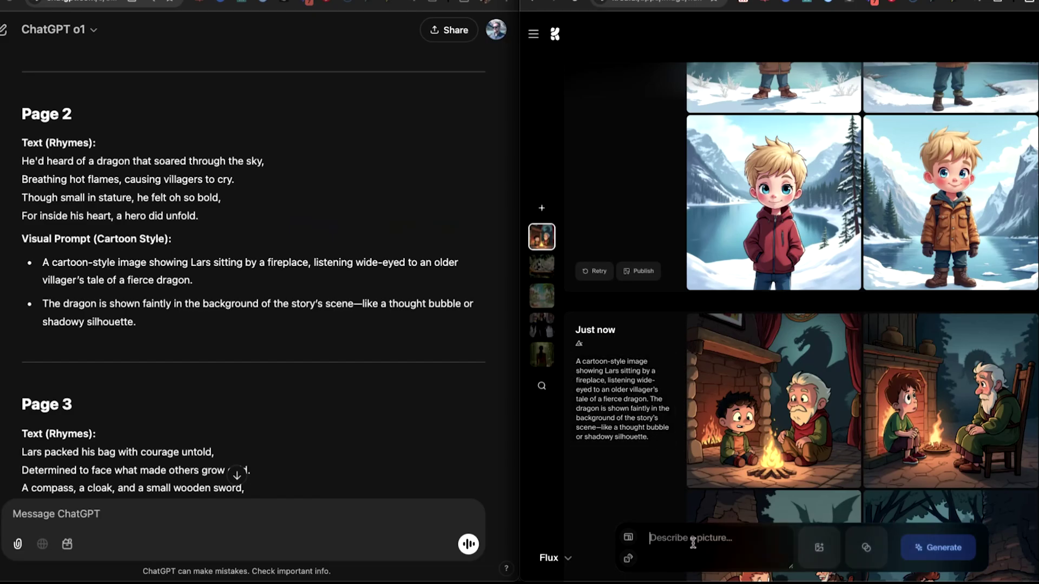
type("a cartoon style illustration")
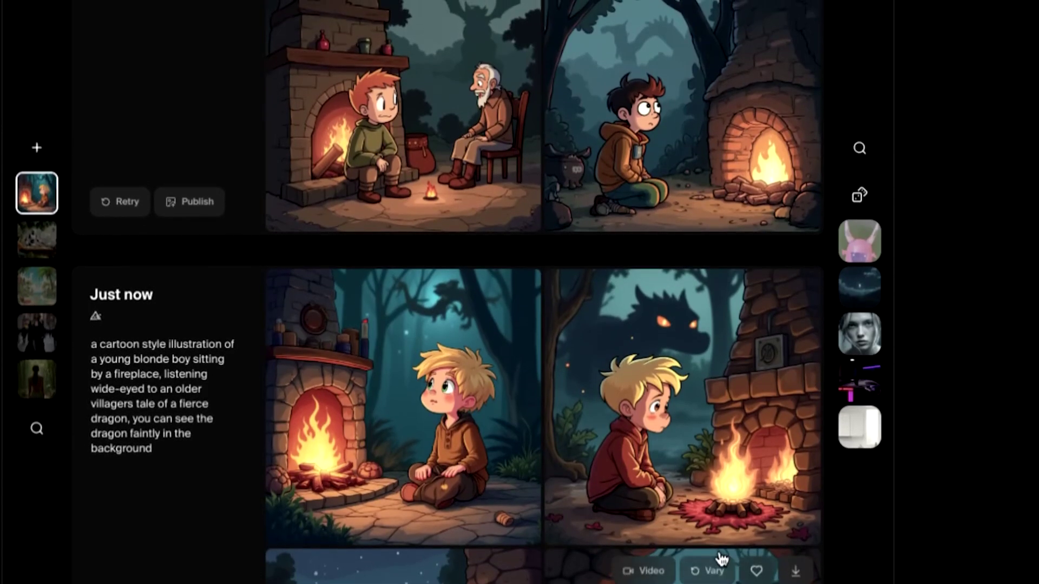
scroll(719, 549, "down", 3)
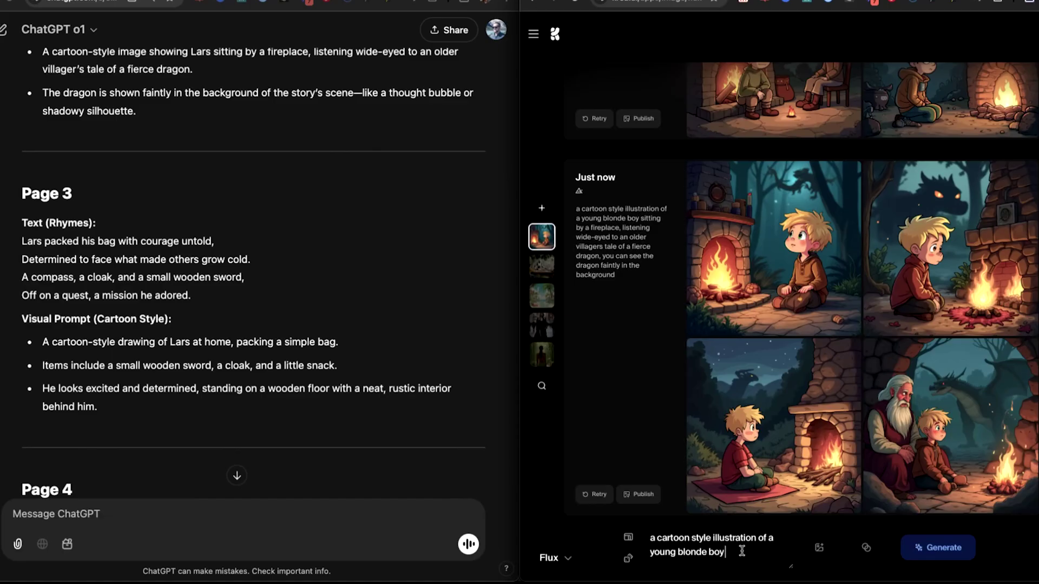
Clear the Krea description and ask ChatGPT to start every visual prompt with "a cartoon style illustration of a young blonde boy ..." as one paragraph
key("super+a")
key("BackSpace")
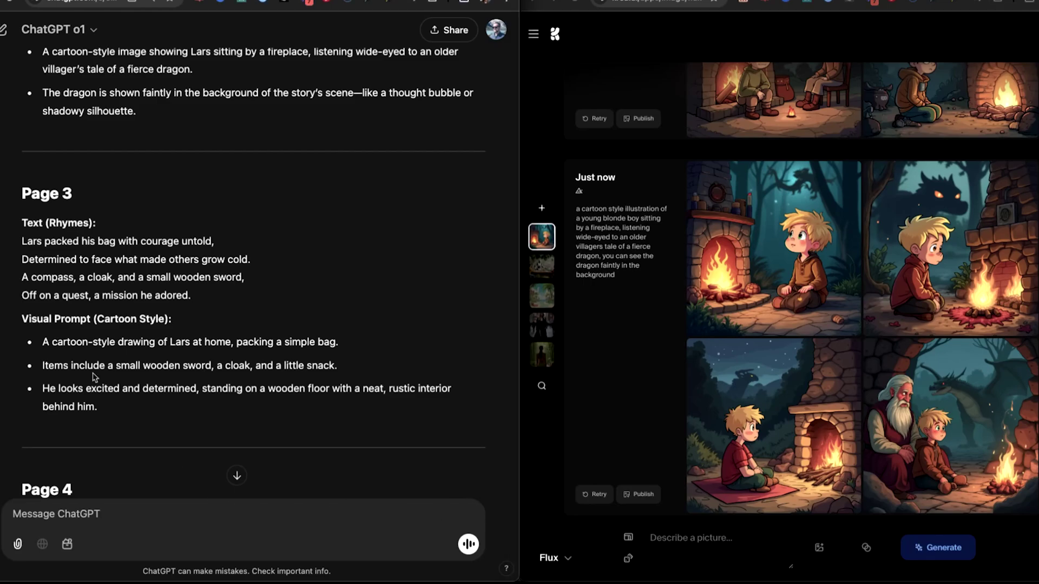
scroll(93, 377, "down", 10)
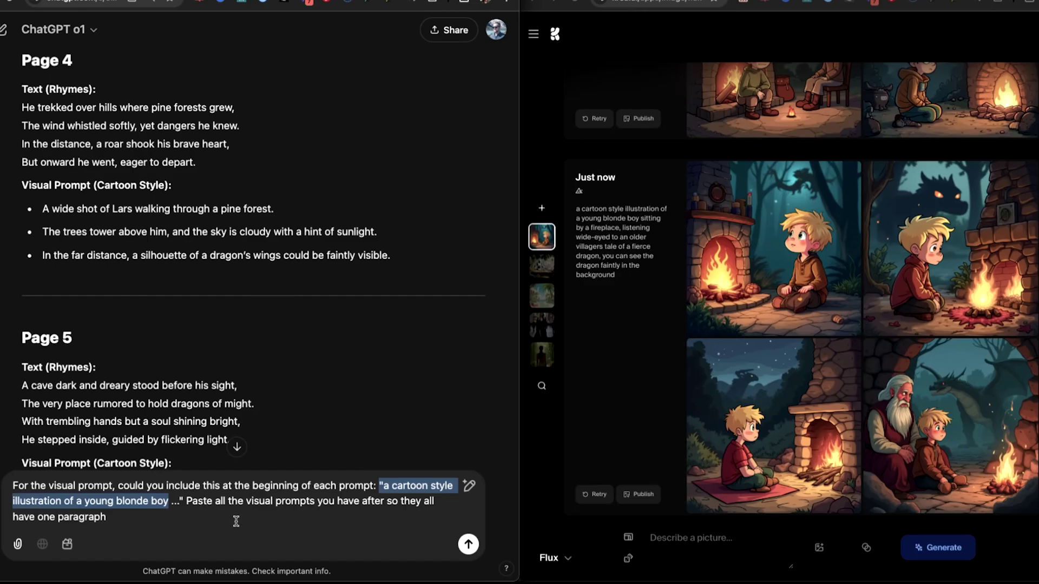
left_click(239, 521)
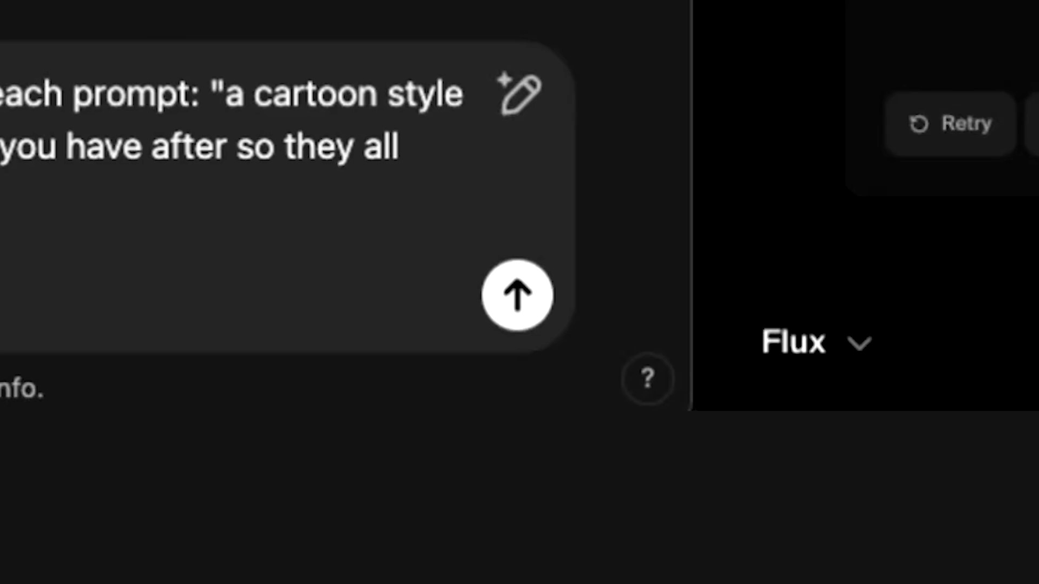
key("Return")
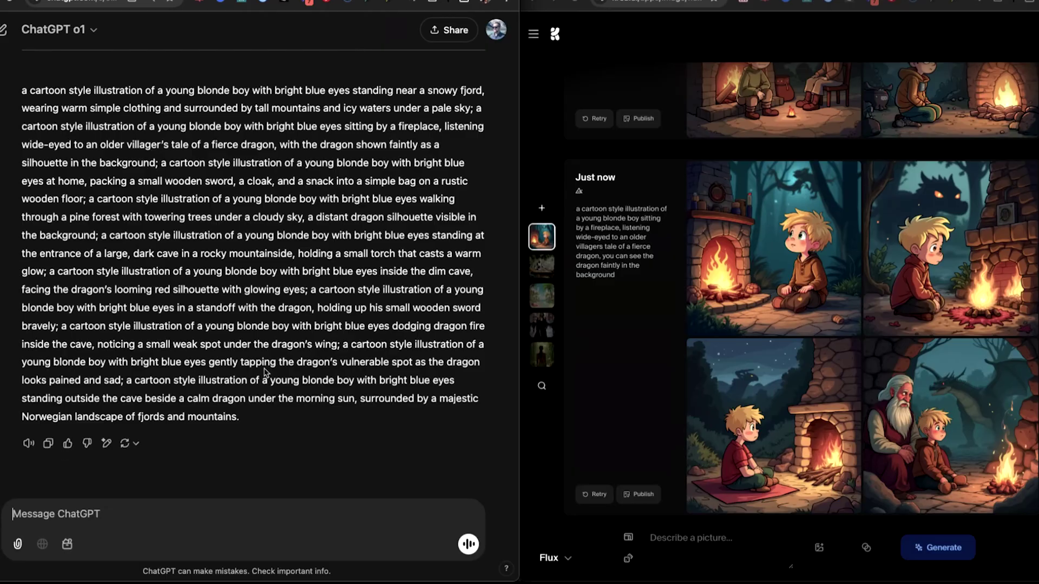
Ask ChatGPT to "split them into 10 prompts please"
scroll(265, 369, "up", 2)
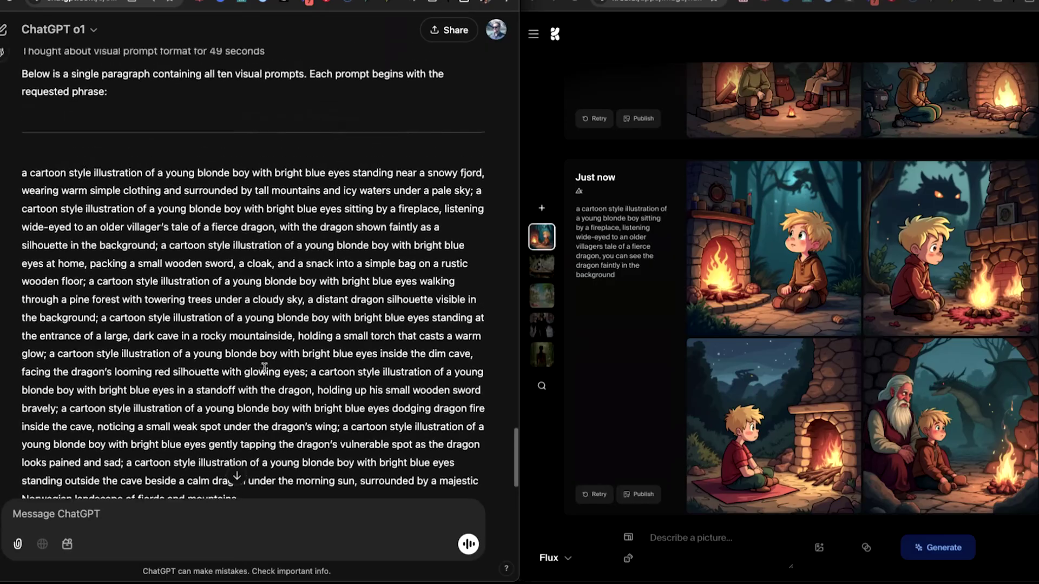
type("split them into 10 prompts please")
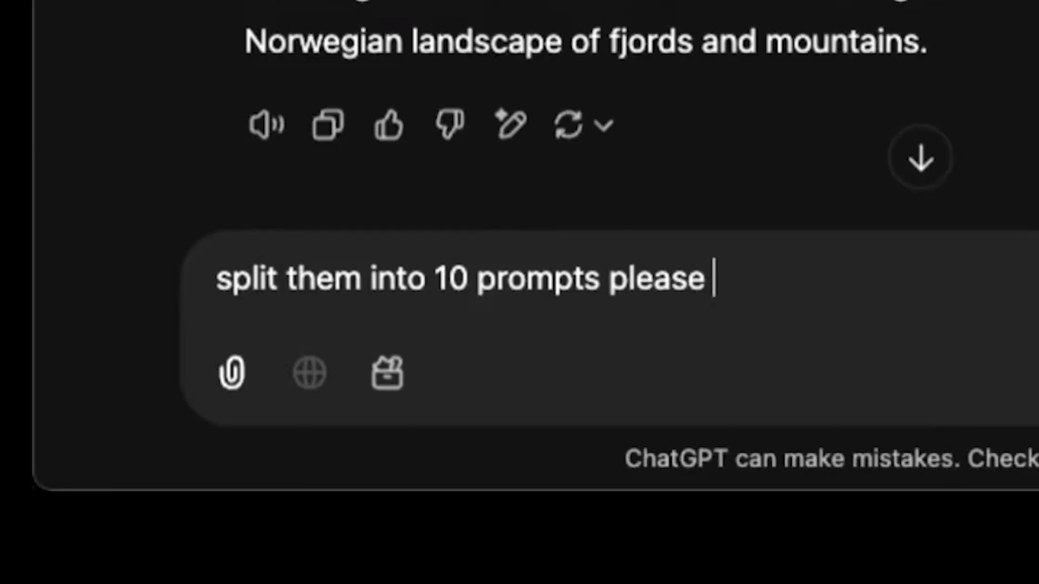
key("Return")
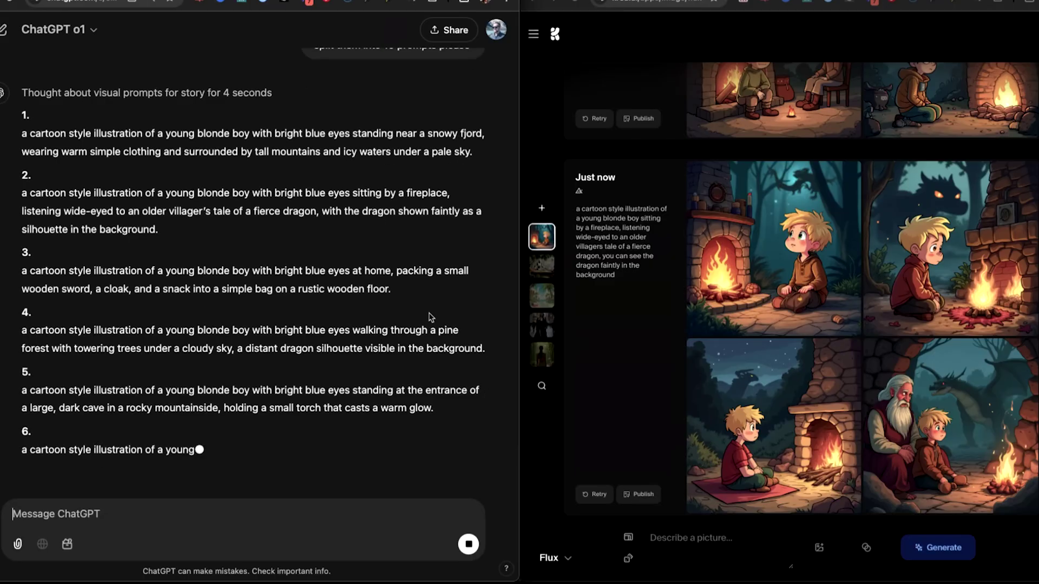
Generate Krea images from prompts 3 and 4, the boy packing a bag at home and walking through a pine forest
scroll(431, 318, "up", 1)
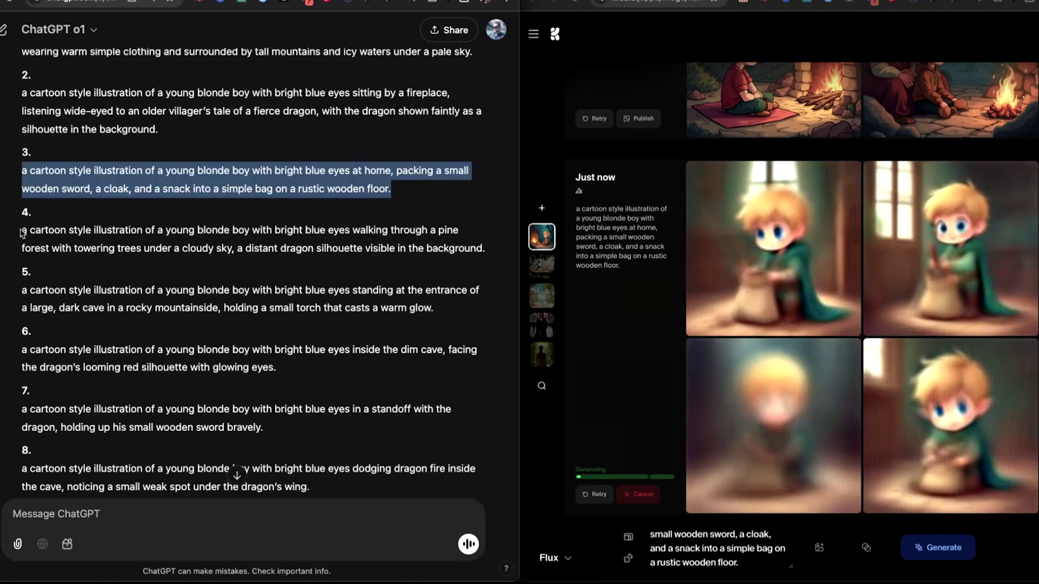
left_click_drag(22, 230, 370, 245)
left_click_drag(453, 247, 484, 248)
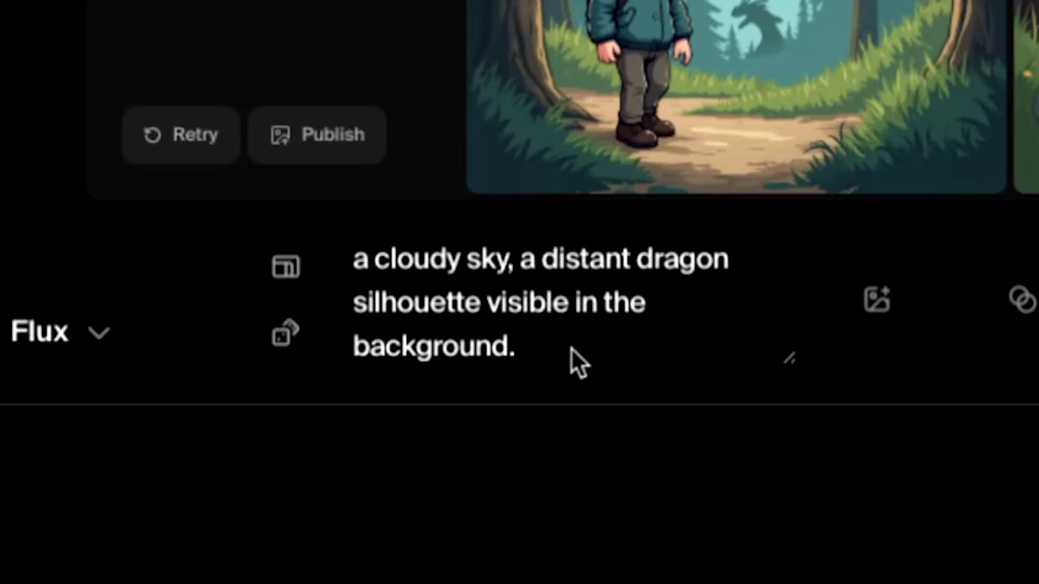
Replace the Krea description with each of prompts 5 to 10 in turn, from the cave entrance to the calm dragon, and generate each
left_click(622, 329)
key("ctrl+a")
key("ctrl+v")
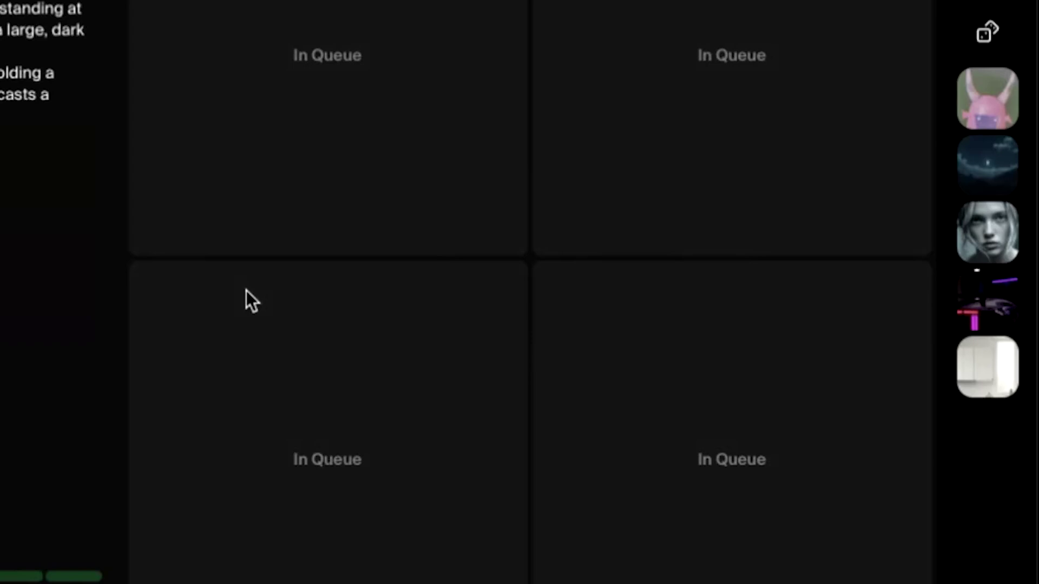
left_click_drag(276, 367, 77, 342)
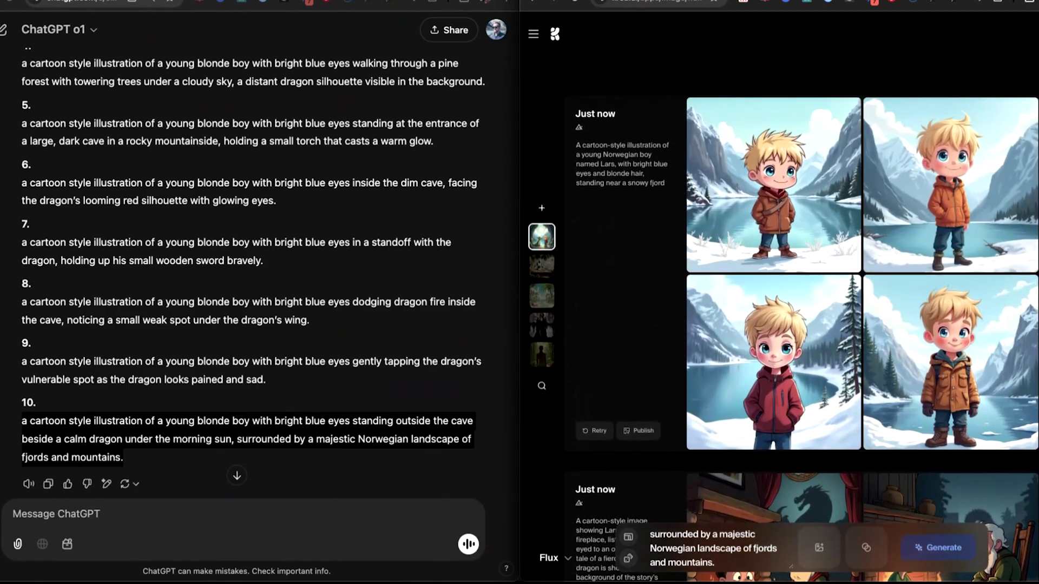
Review the generated Krea illustrations in story order, comparing the boy's look and each scene with its prompt
scroll(831, 184, "down", 10)
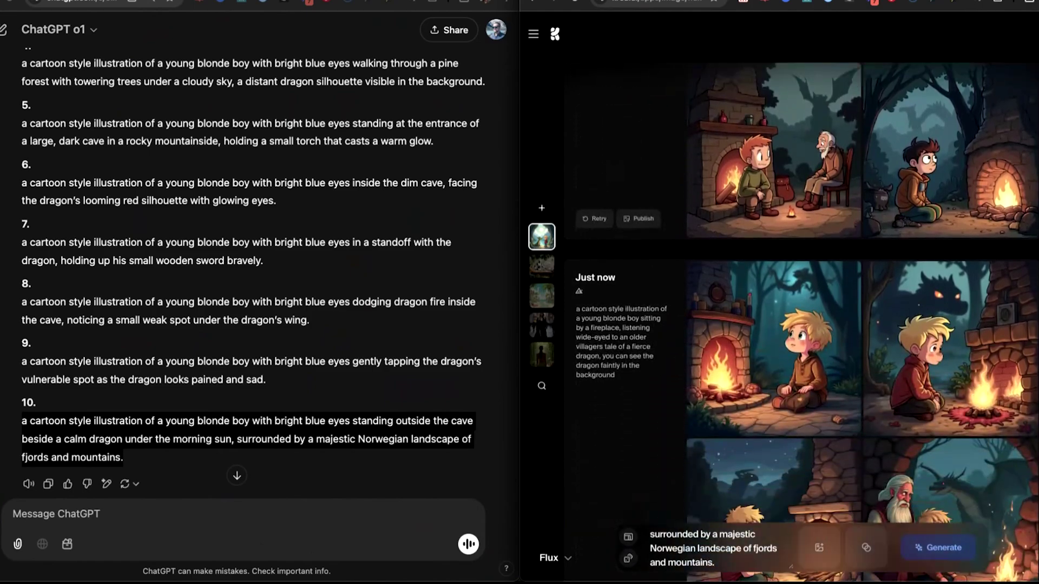
scroll(108, 207, "up", 5)
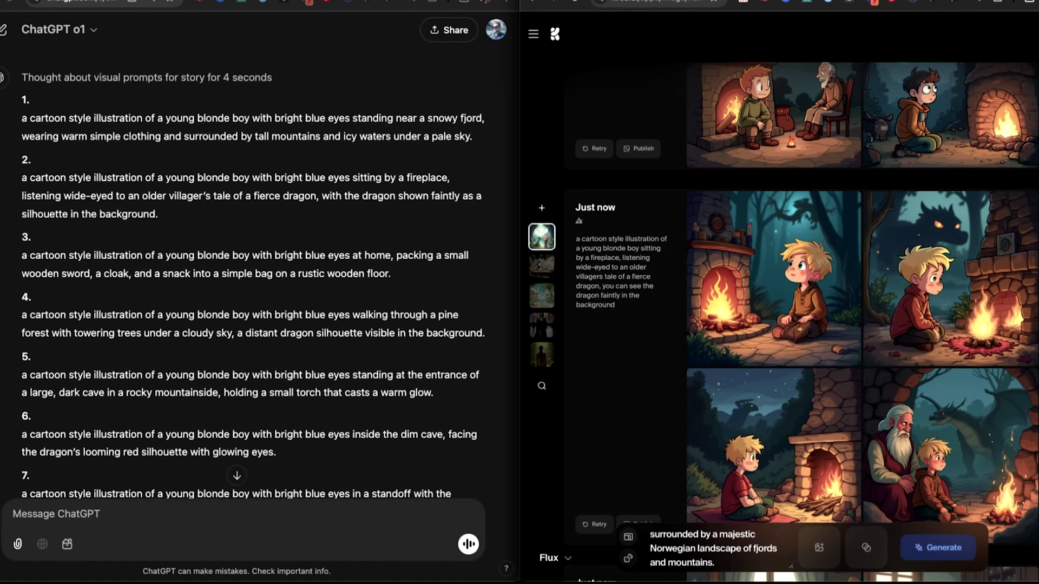
scroll(254, 260, "down", 5)
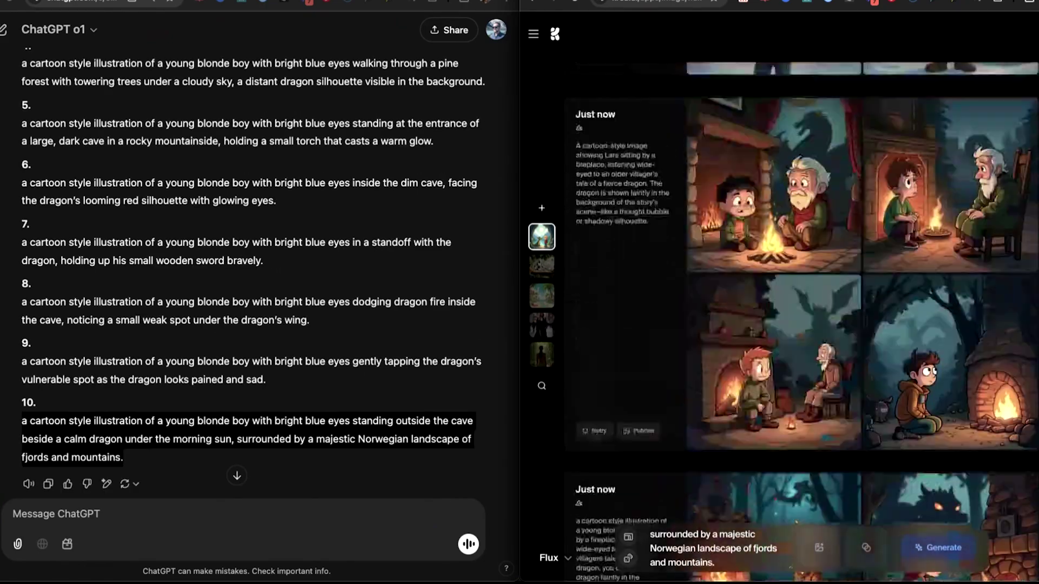
scroll(805, 325, "up", 6)
scroll(806, 324, "down", 1)
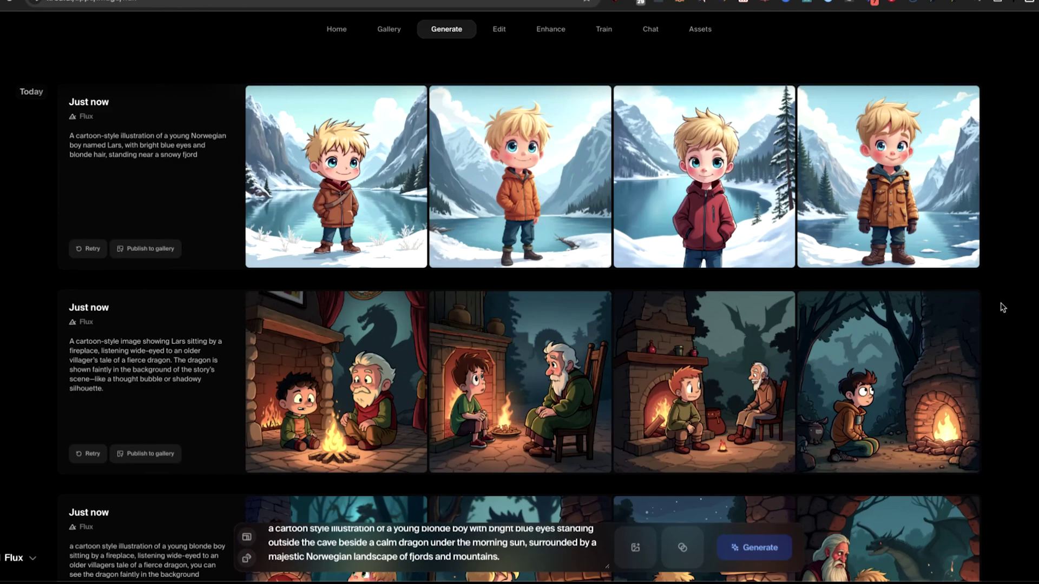
scroll(1002, 307, "down", 8)
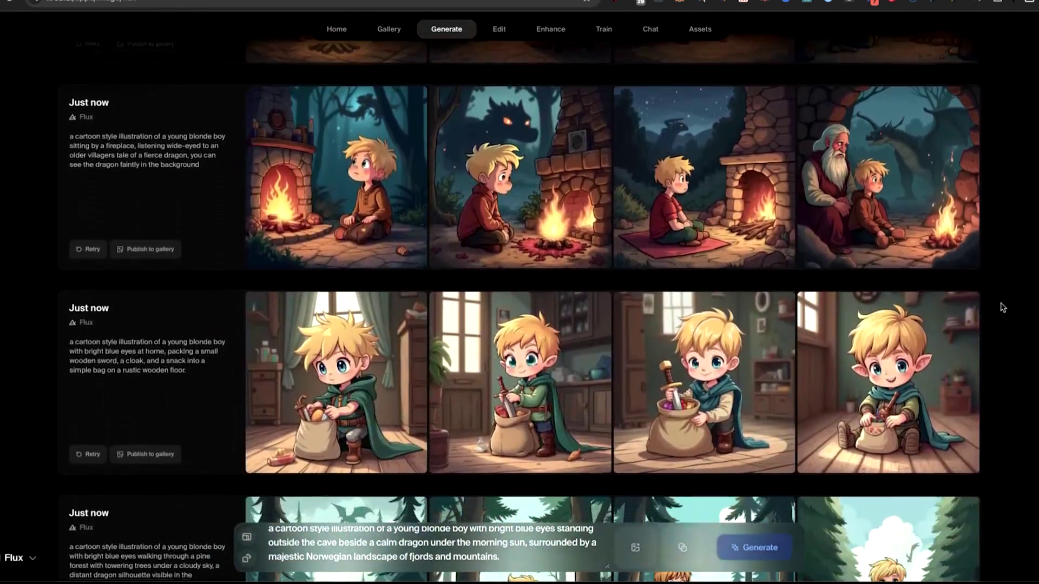
scroll(1003, 308, "down", 4)
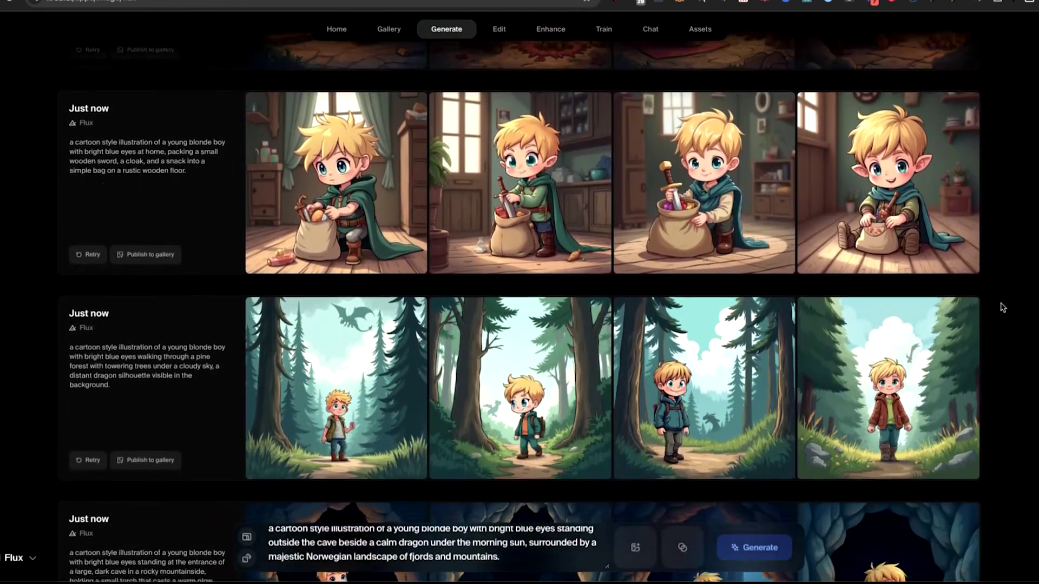
scroll(1002, 307, "down", 2)
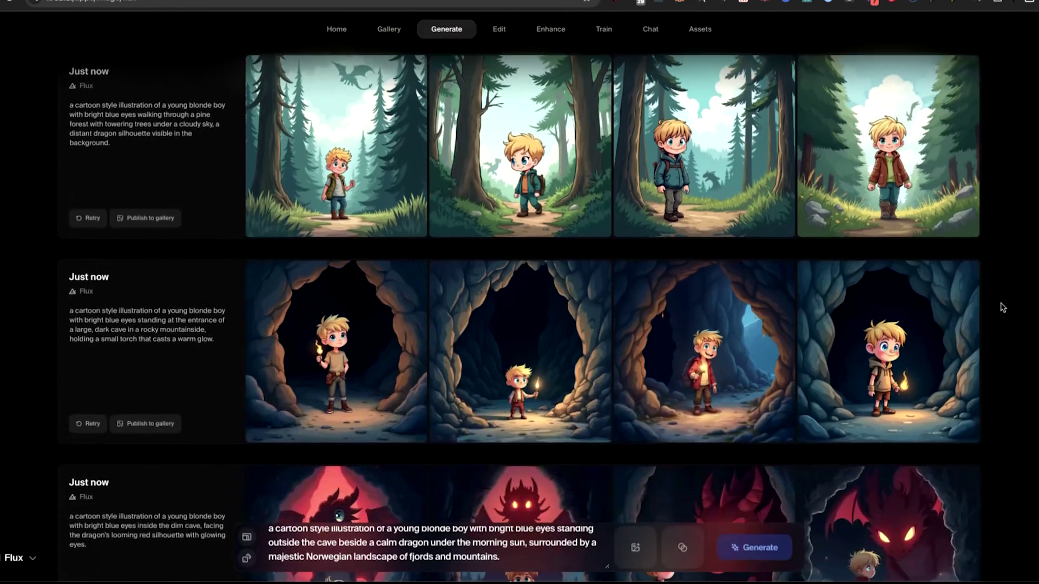
scroll(1002, 307, "down", 6)
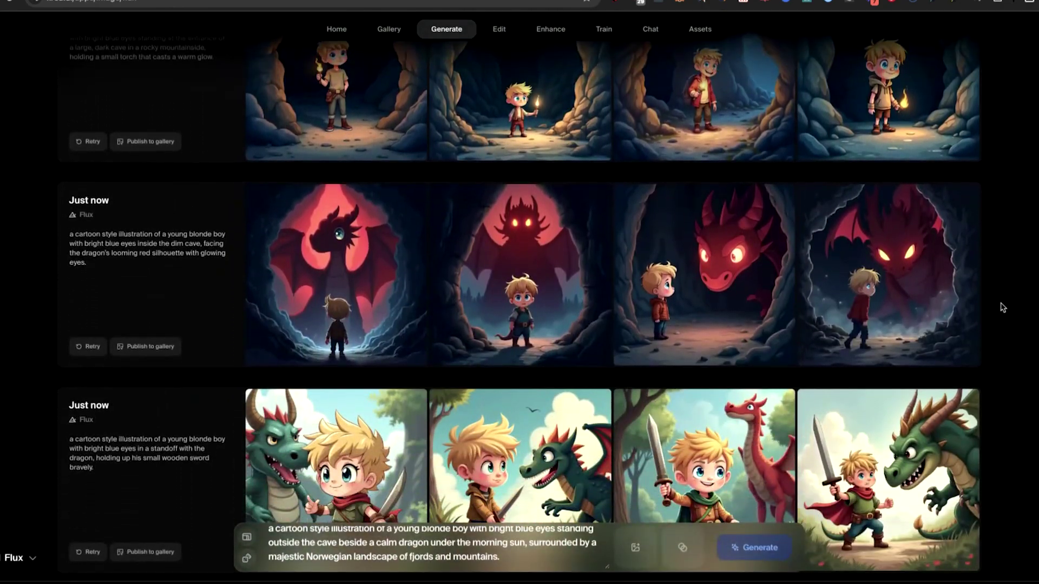
scroll(1002, 308, "down", 3)
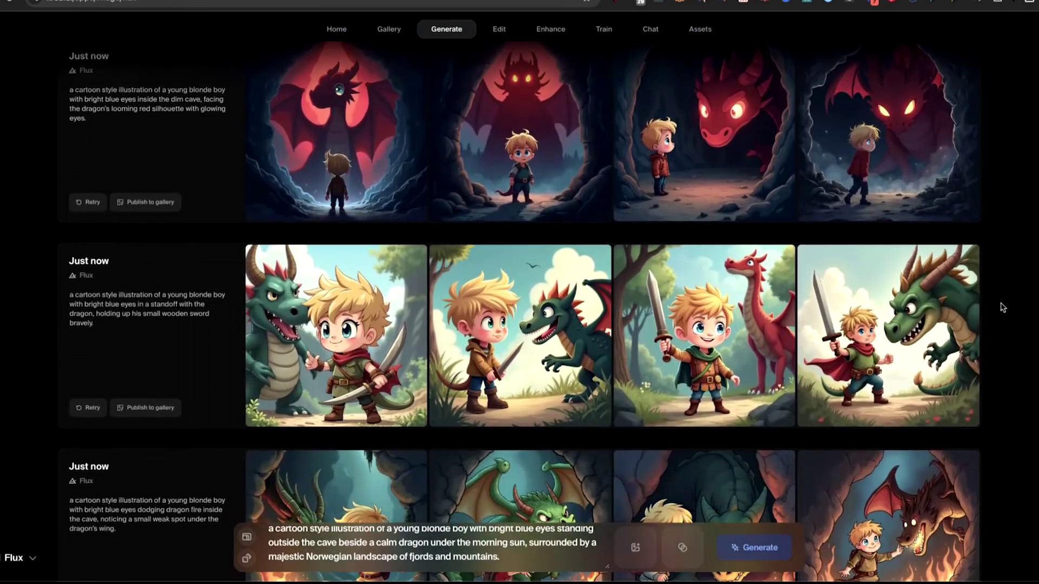
scroll(1002, 307, "down", 1)
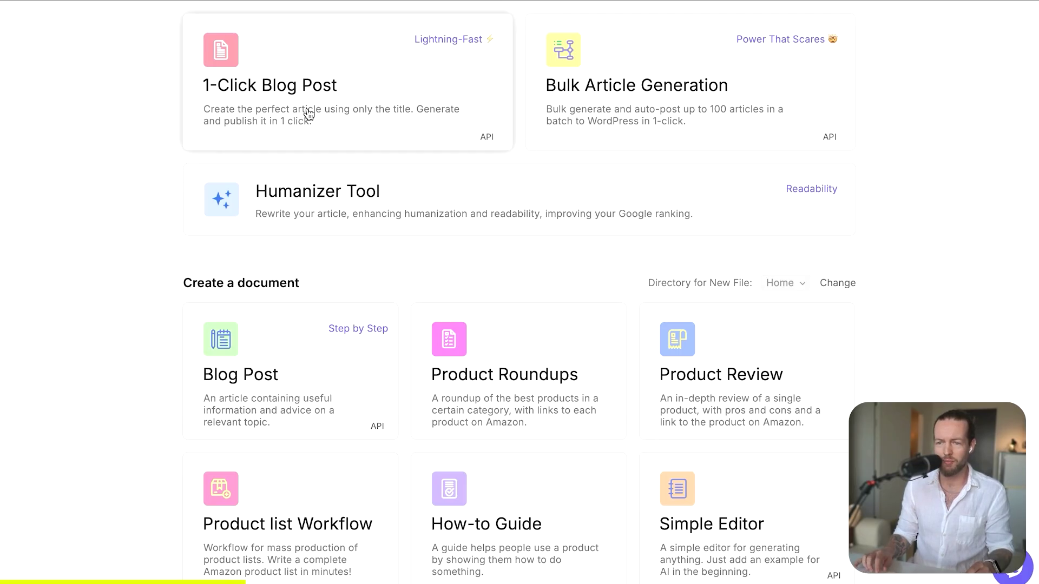
Switch to SEOWriting.AI, open Bulk Article Generation, and generate the main keywords, titles, NLP keywords and outlines for the gardening articles
scroll(309, 114, "down", 2)
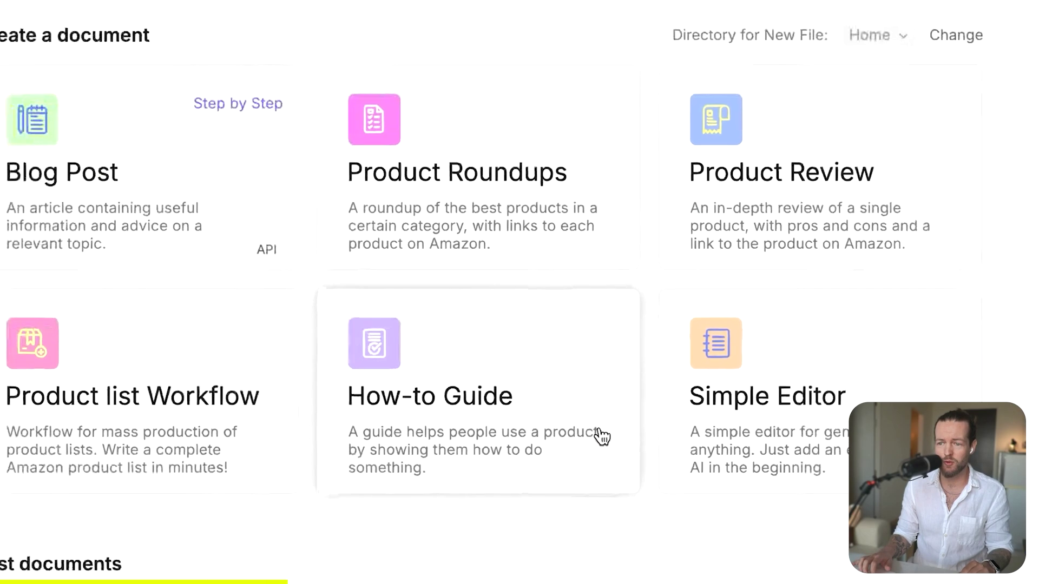
scroll(609, 424, "up", 4)
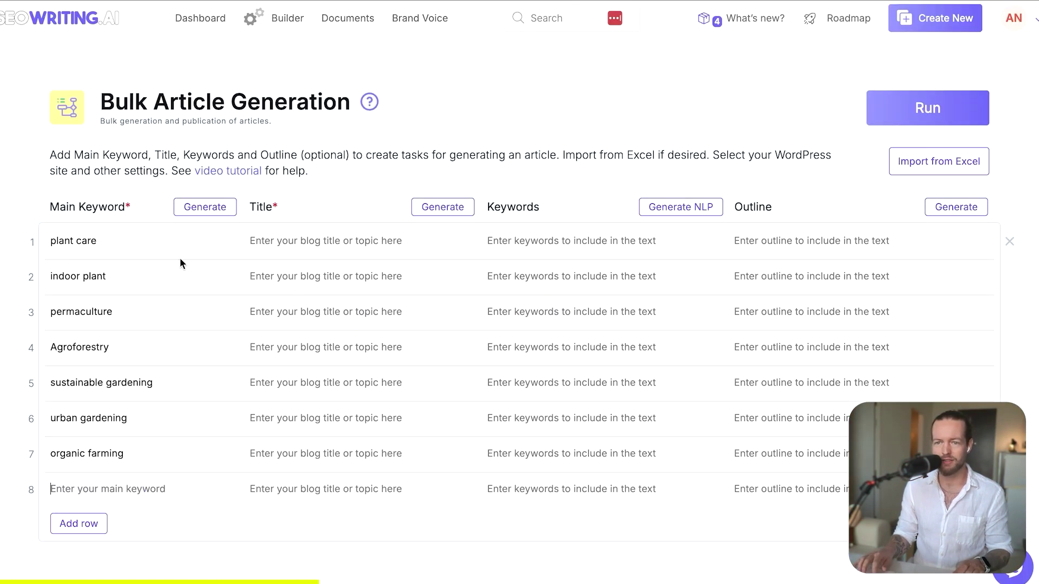
left_click(206, 208)
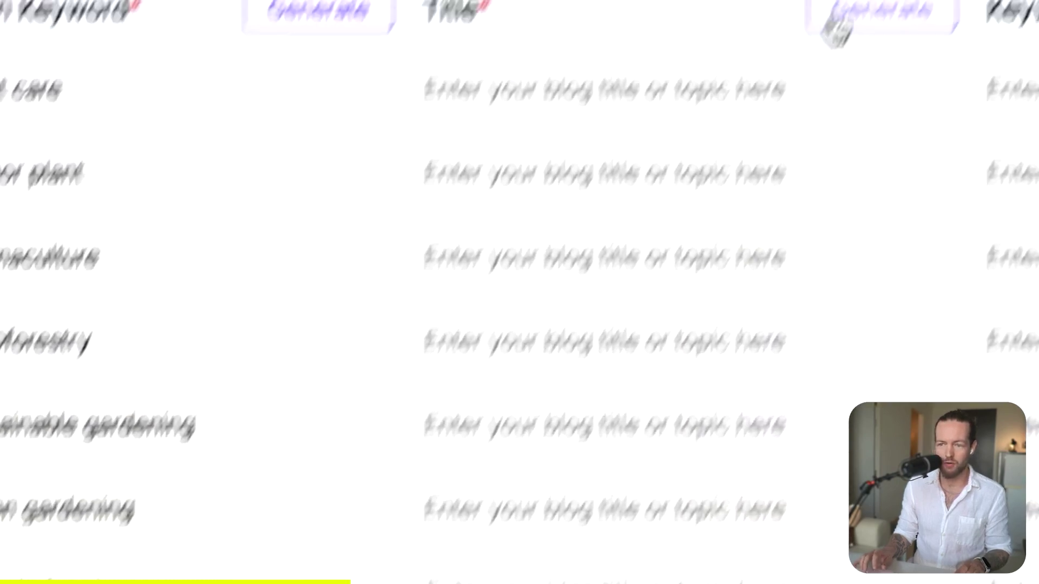
left_click(1003, 172)
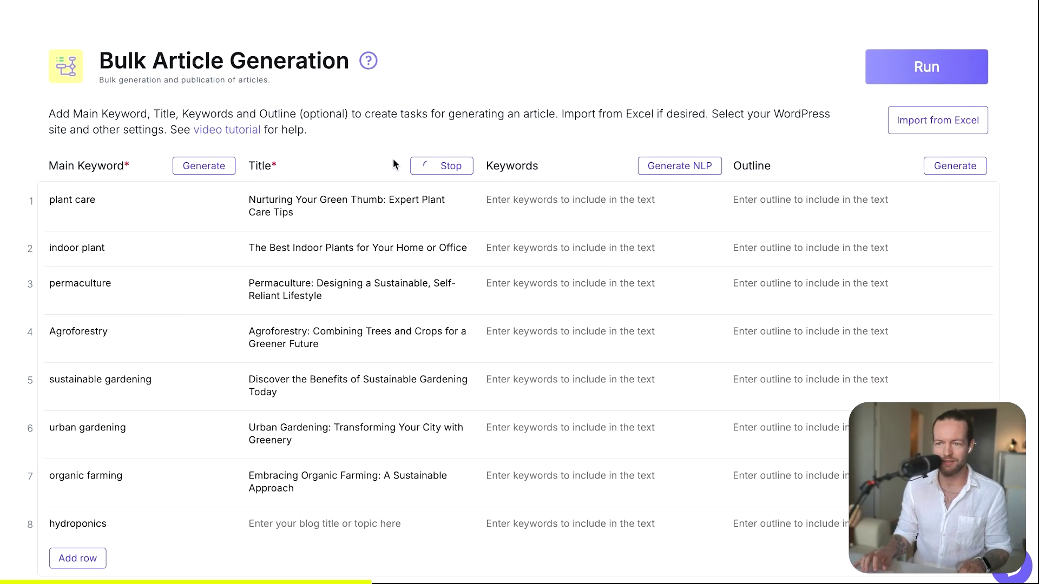
left_click(952, 166)
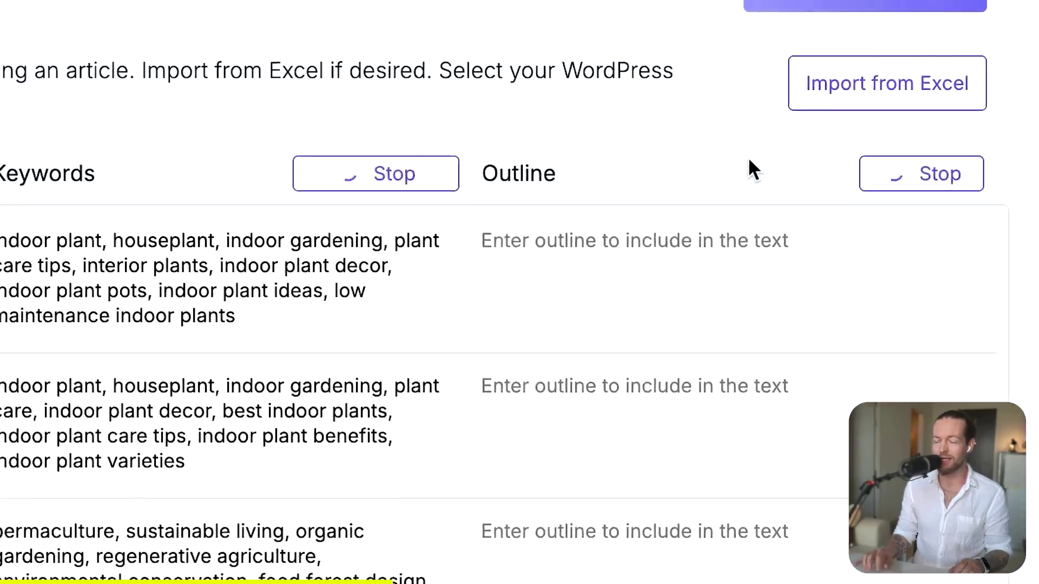
Set the article size to Large in the Core Settings
scroll(857, 165, "down", 10)
scroll(857, 165, "down", 5)
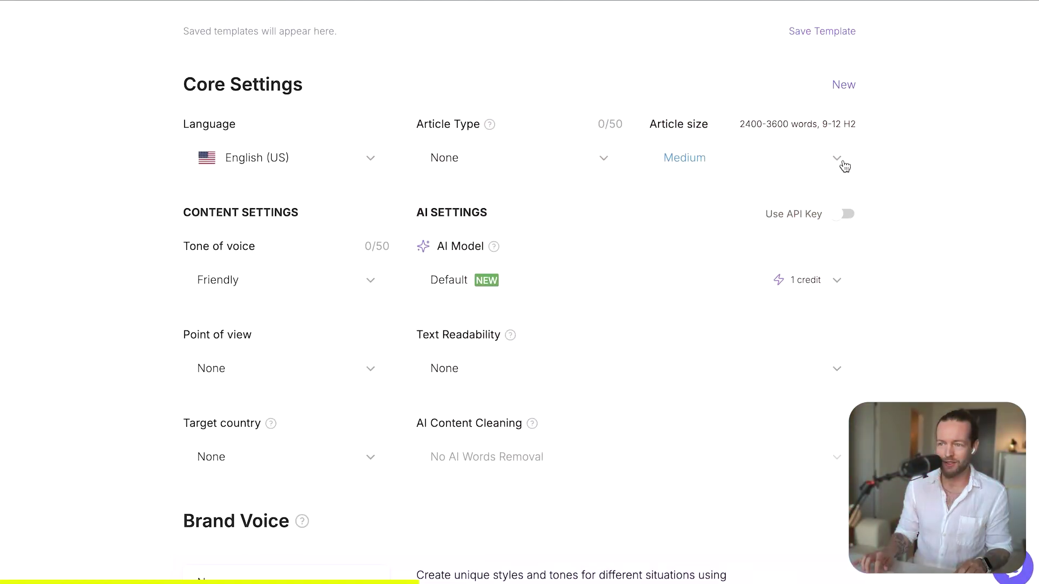
left_click(840, 161)
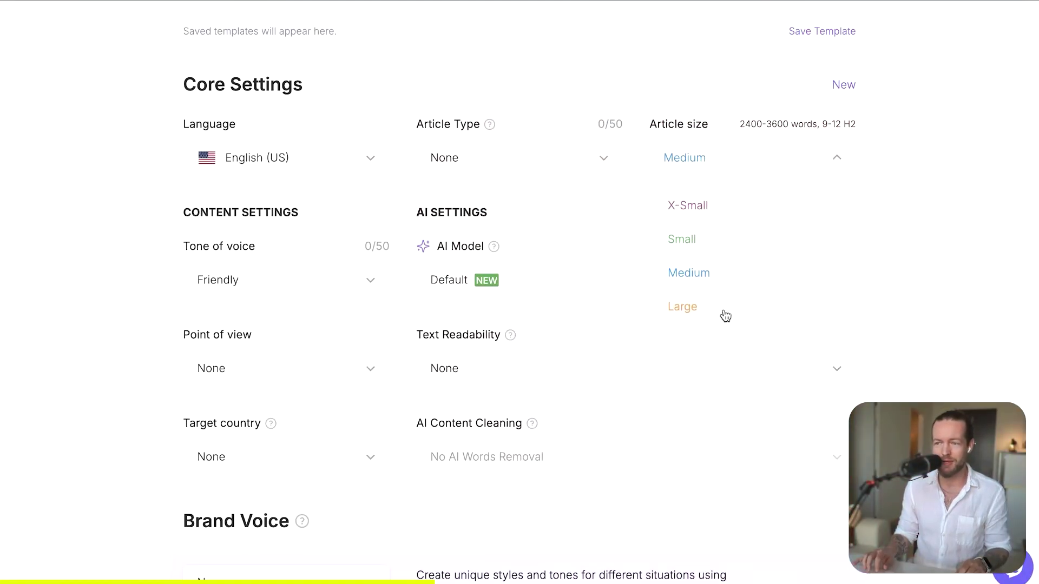
left_click(687, 307)
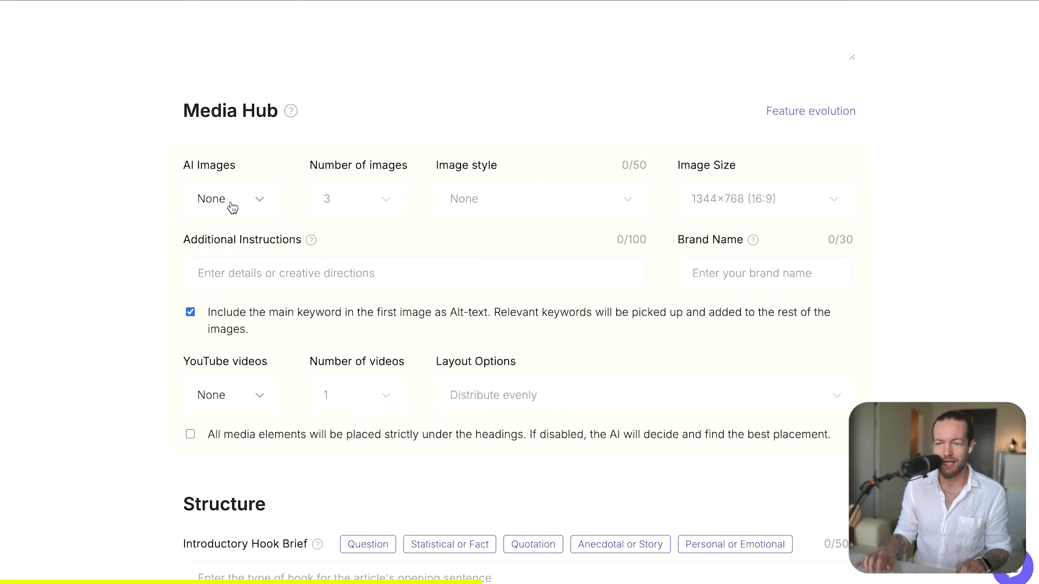
Open the AI Images choices in the Media Hub and review the Structure and Internal Linking settings
left_click(230, 206)
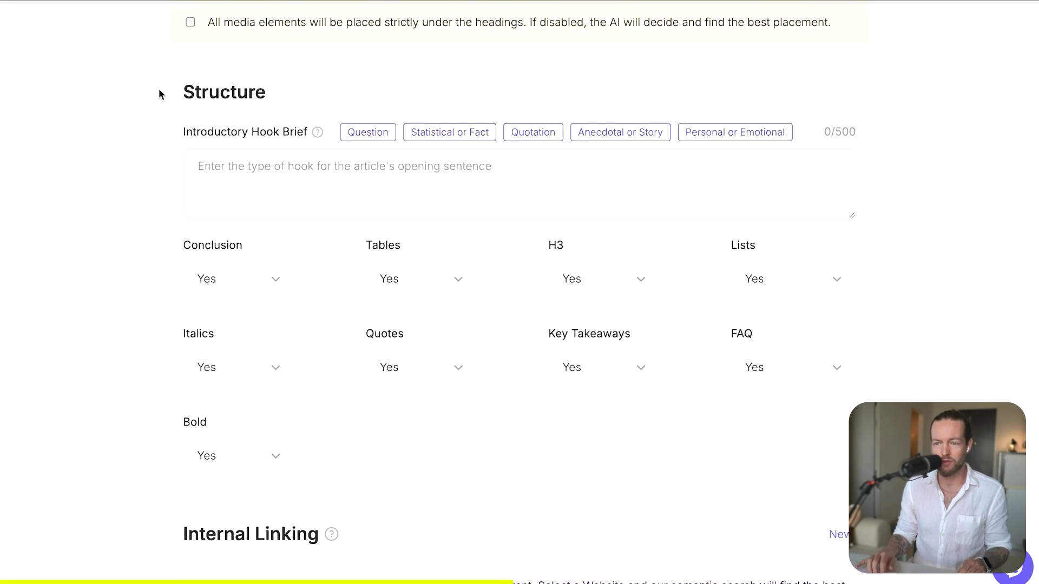
left_click_drag(157, 93, 550, 373)
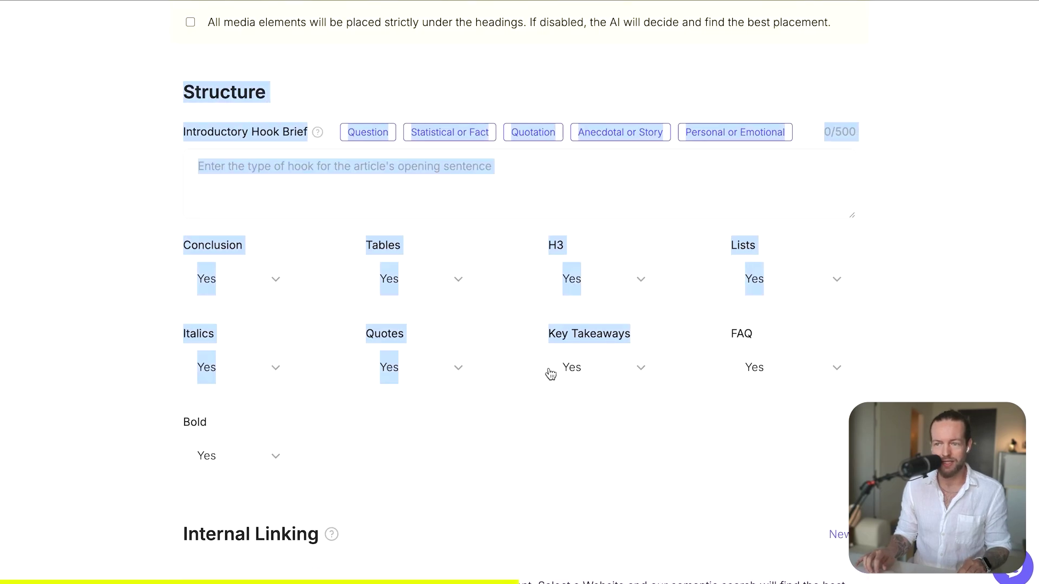
scroll(768, 459, "down", 8)
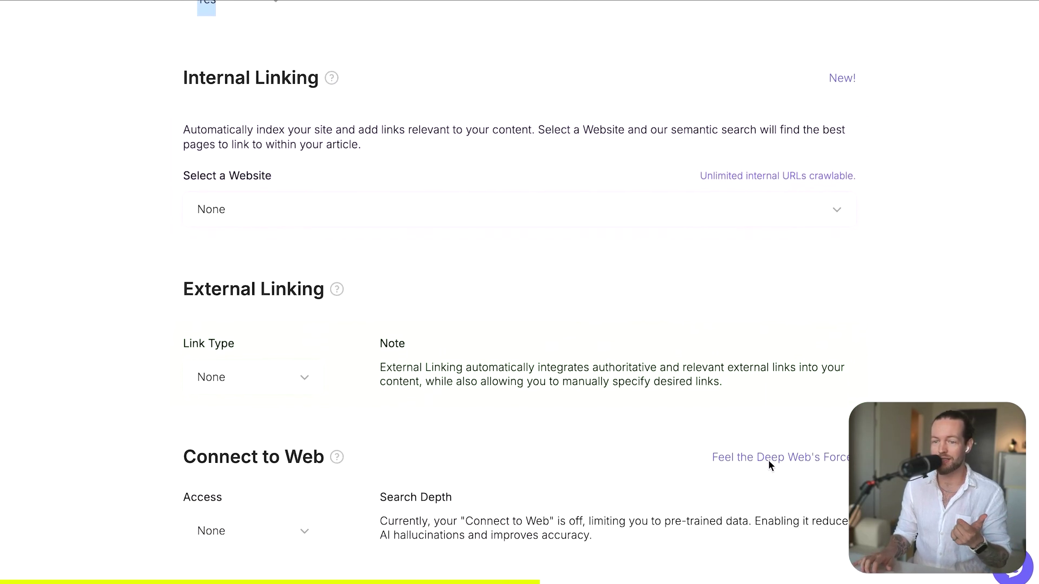
Set the Connect to Web access to Yes and look through its search source and citation settings
scroll(767, 459, "down", 3)
scroll(770, 465, "down", 2)
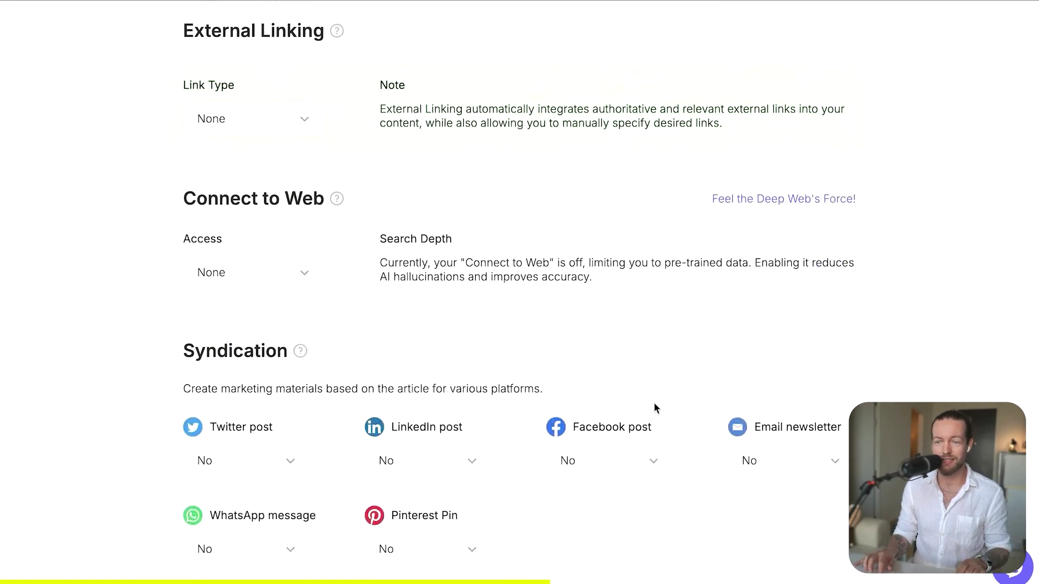
left_click(243, 281)
left_click(224, 357)
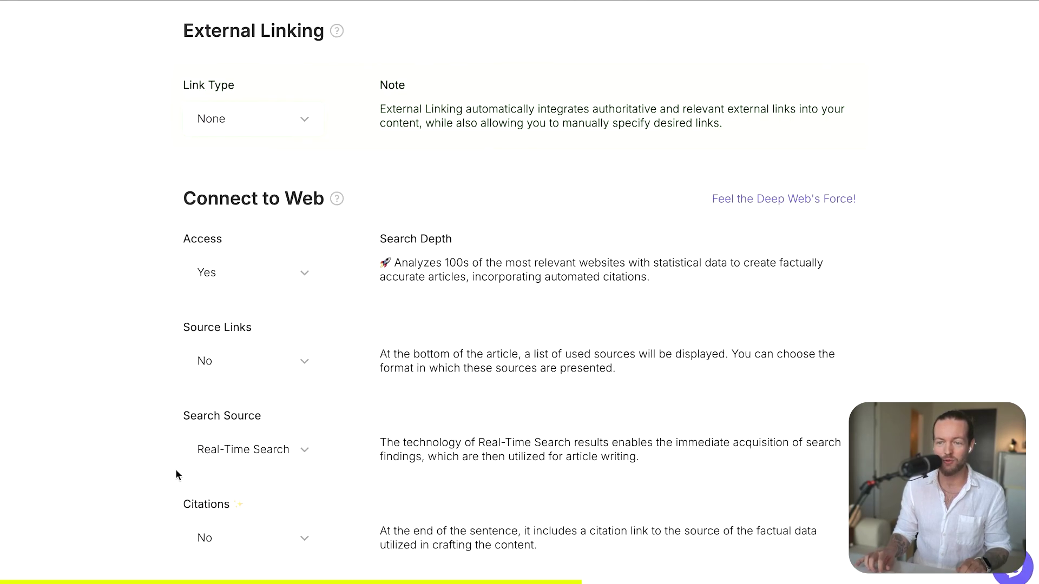
scroll(177, 472, "down", 2)
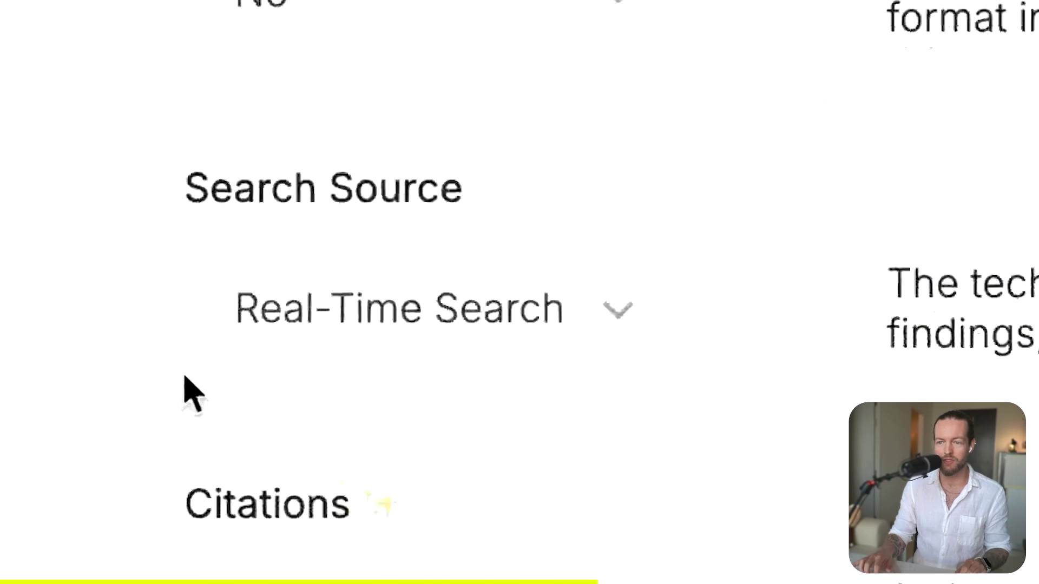
Look through the remaining bulk generation settings, including Syndication, and read the generated "Enhance Your Space with Garden Ornaments" article
scroll(121, 357, "down", 5)
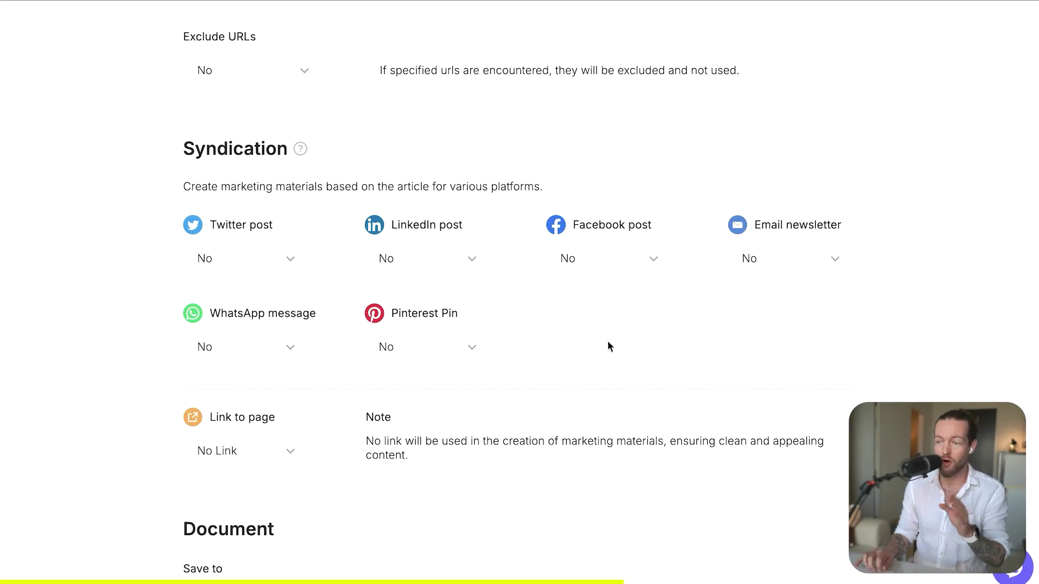
scroll(607, 346, "down", 7)
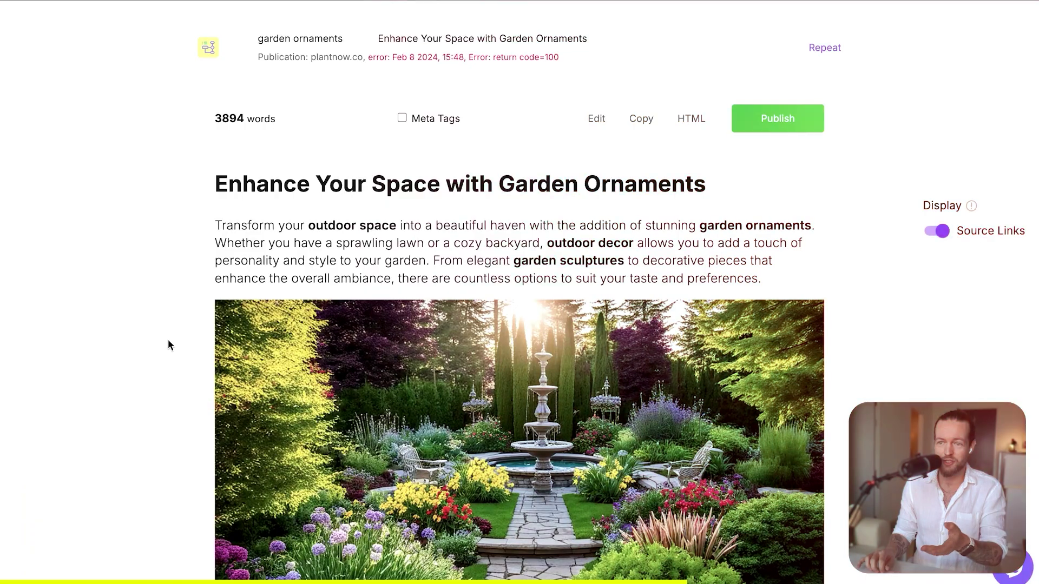
scroll(167, 340, "down", 20)
scroll(167, 340, "down", 20)
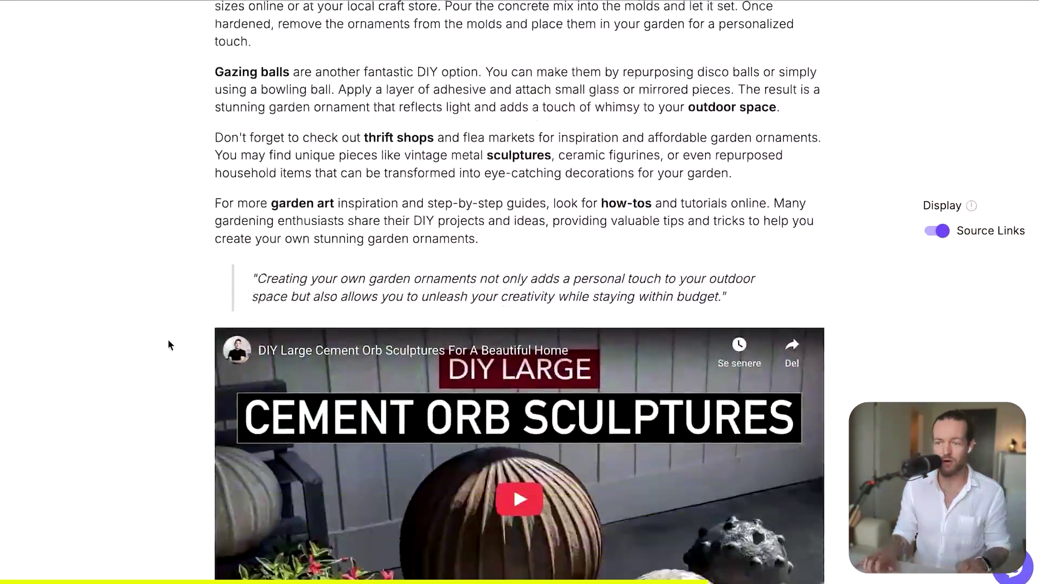
scroll(168, 345, "down", 20)
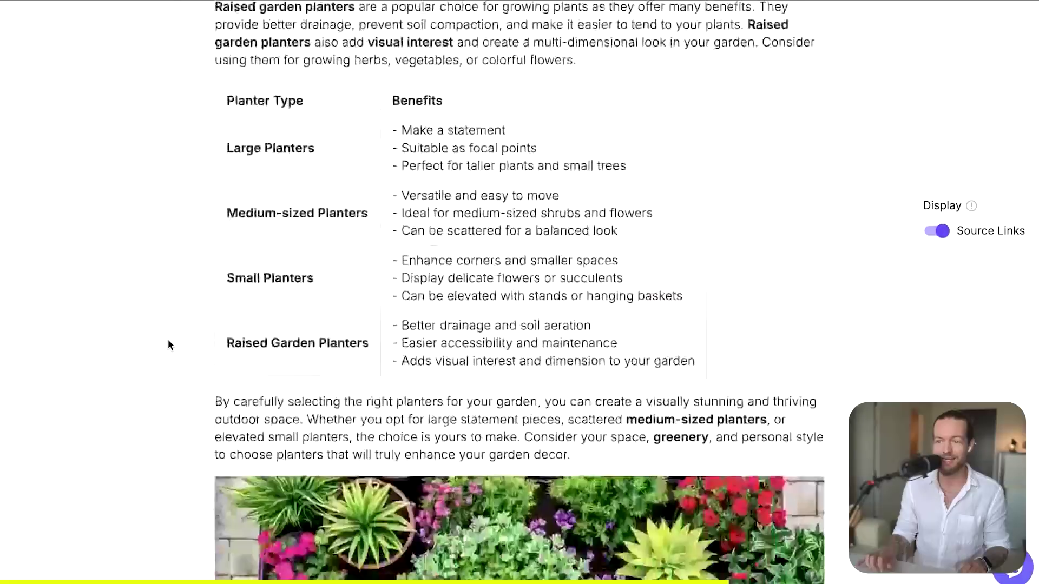
scroll(168, 344, "down", 20)
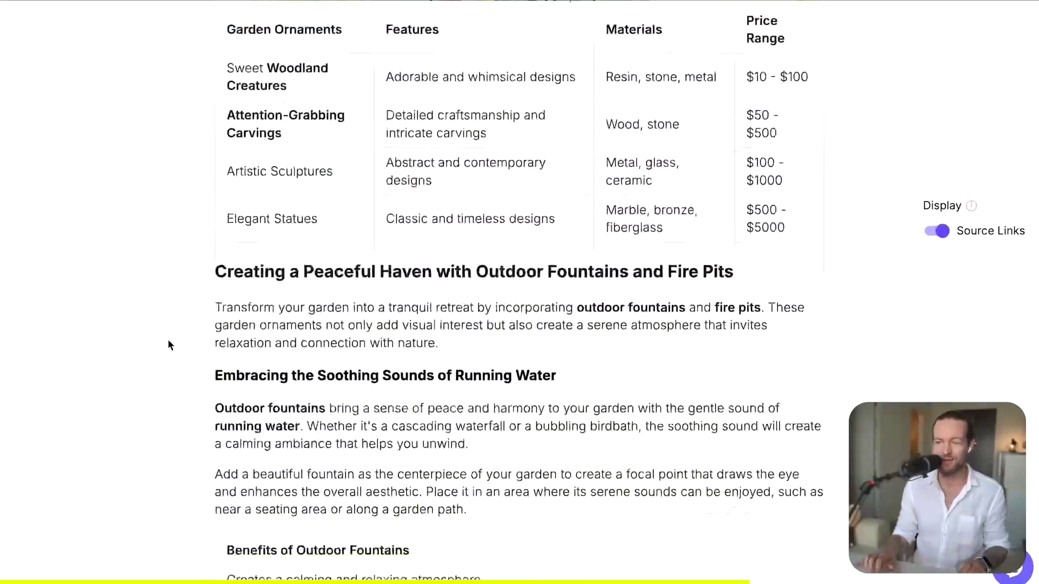
scroll(168, 345, "down", 20)
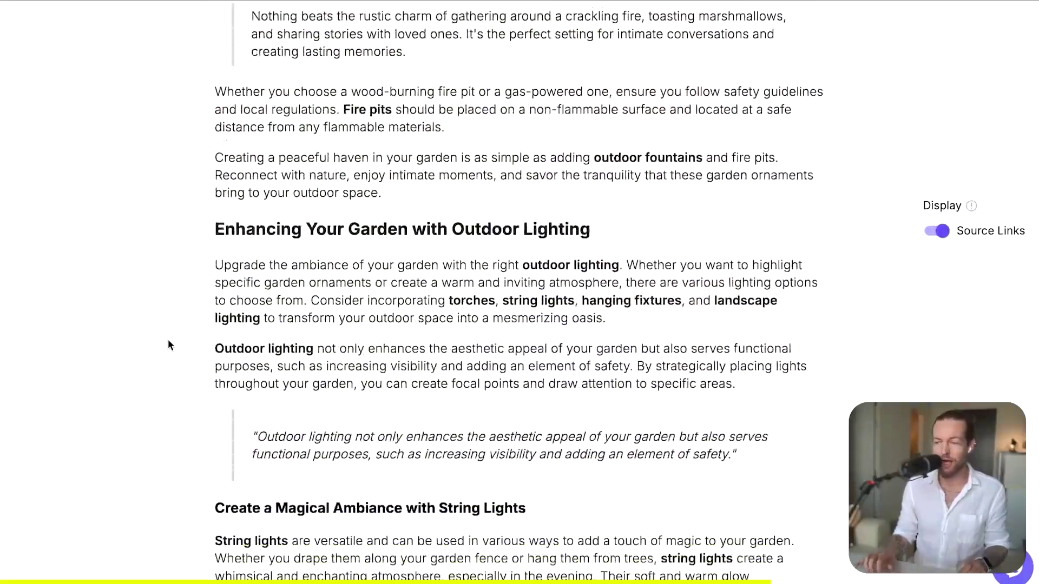
scroll(168, 345, "down", 5)
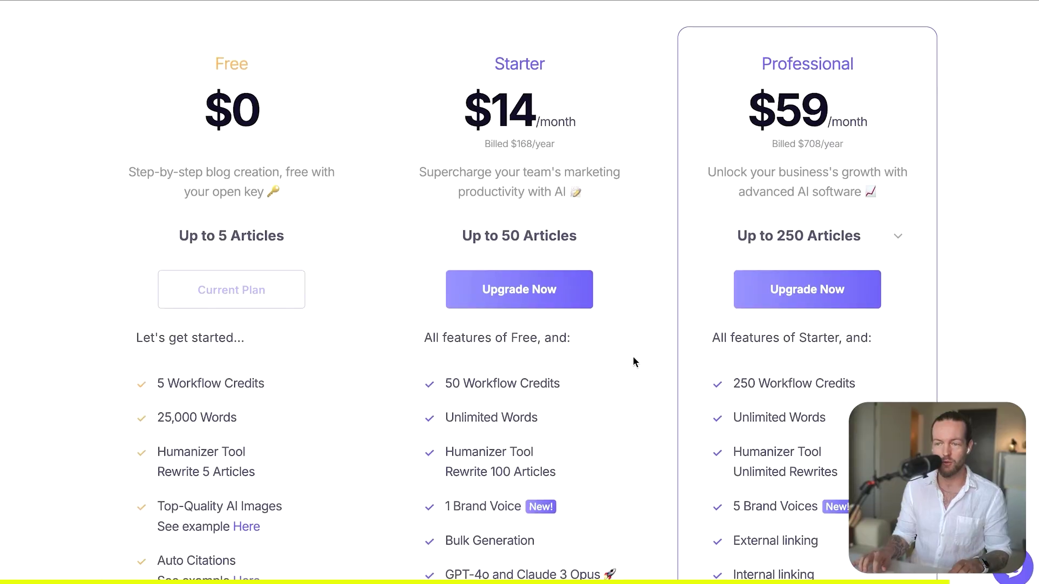
Choose the Starter plan upgrade and enter the discount code AIANDY
left_click(538, 299)
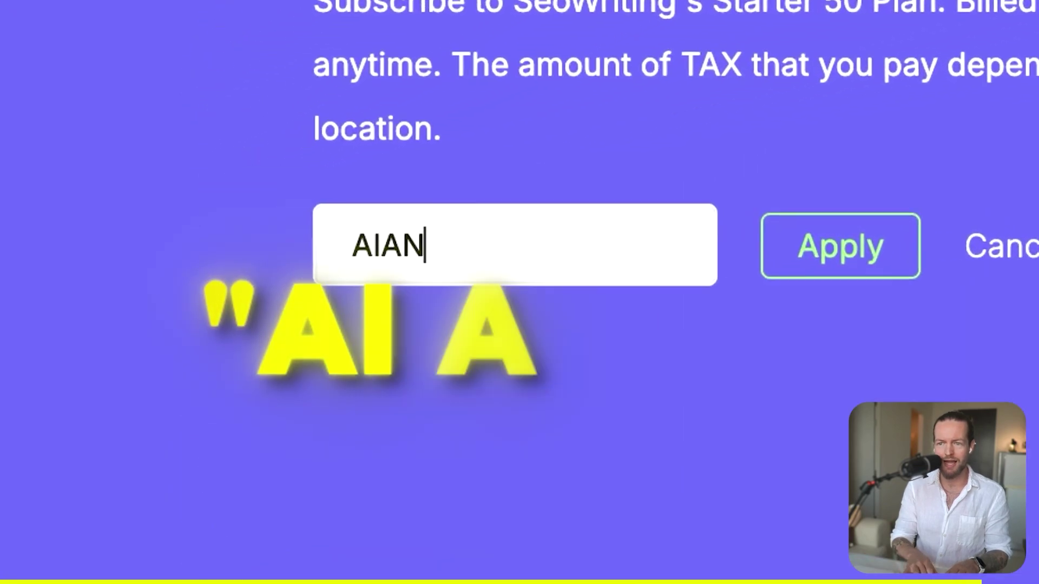
type("DY")
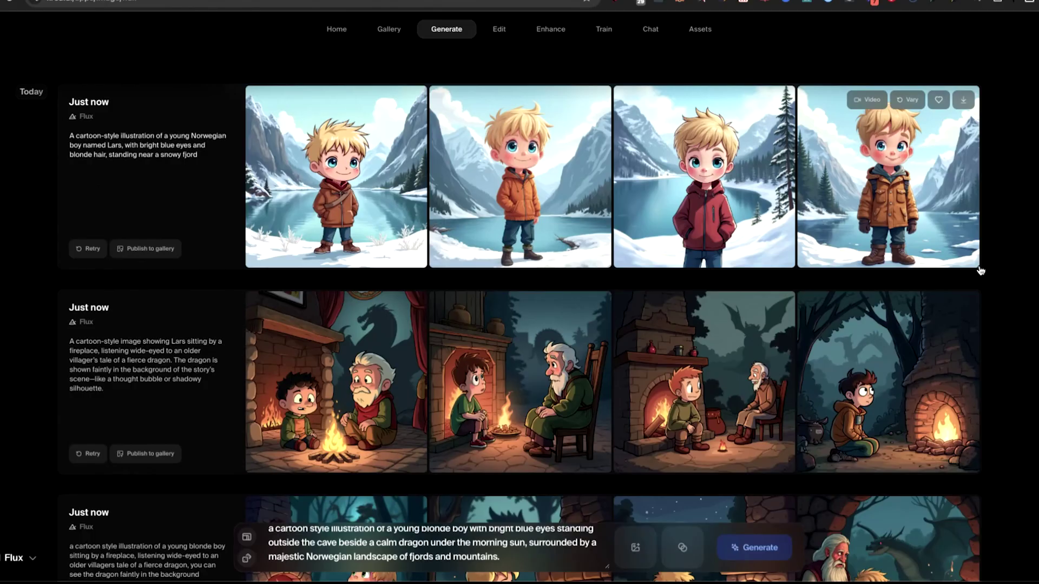
Switch to Krea and review the generated Flux illustrations for the story, from the snowy fjord scene to the dragon standoff
scroll(1003, 307, "down", 7)
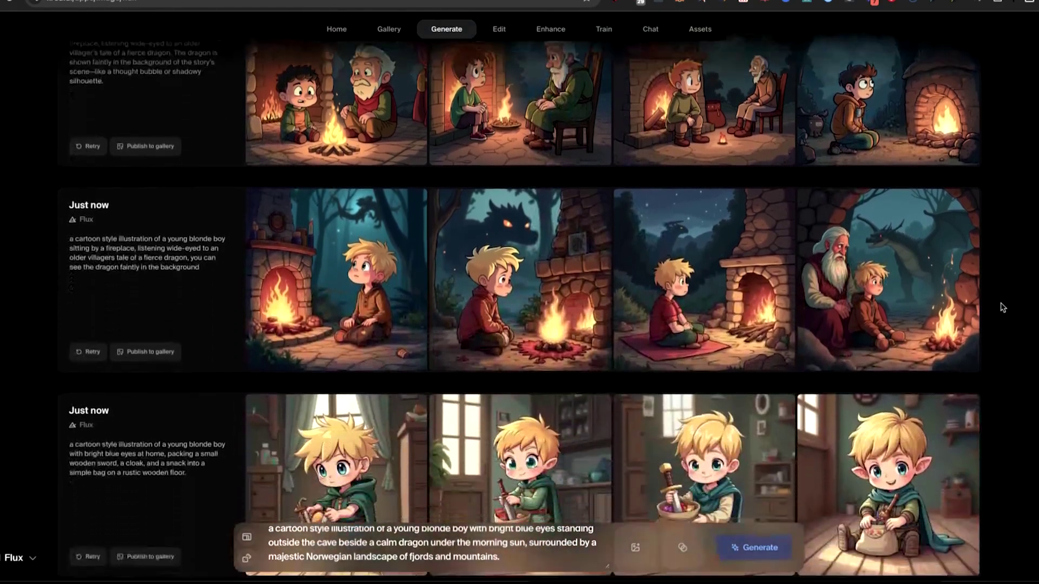
scroll(1002, 307, "down", 4)
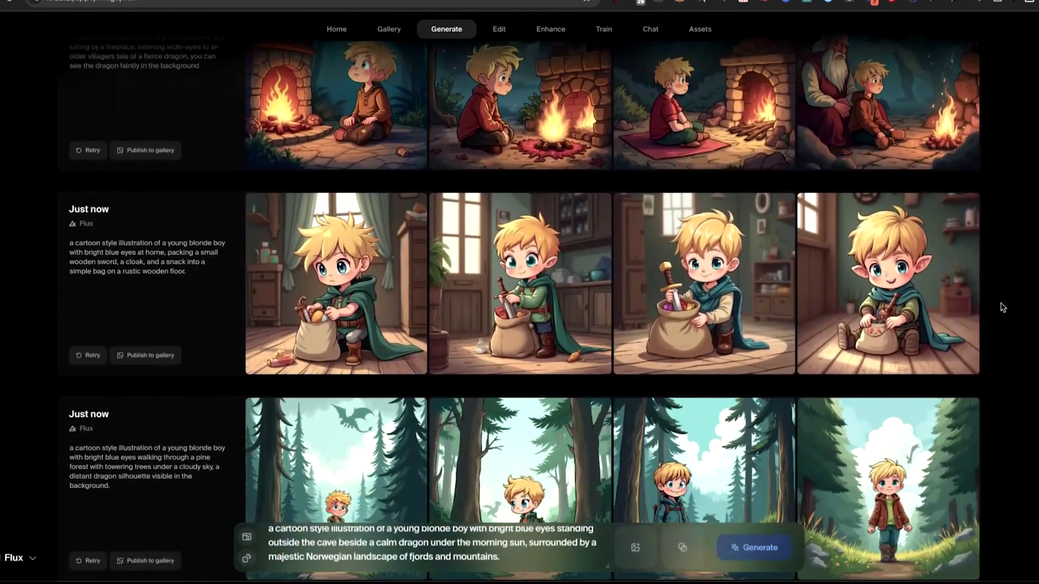
scroll(1002, 307, "down", 5)
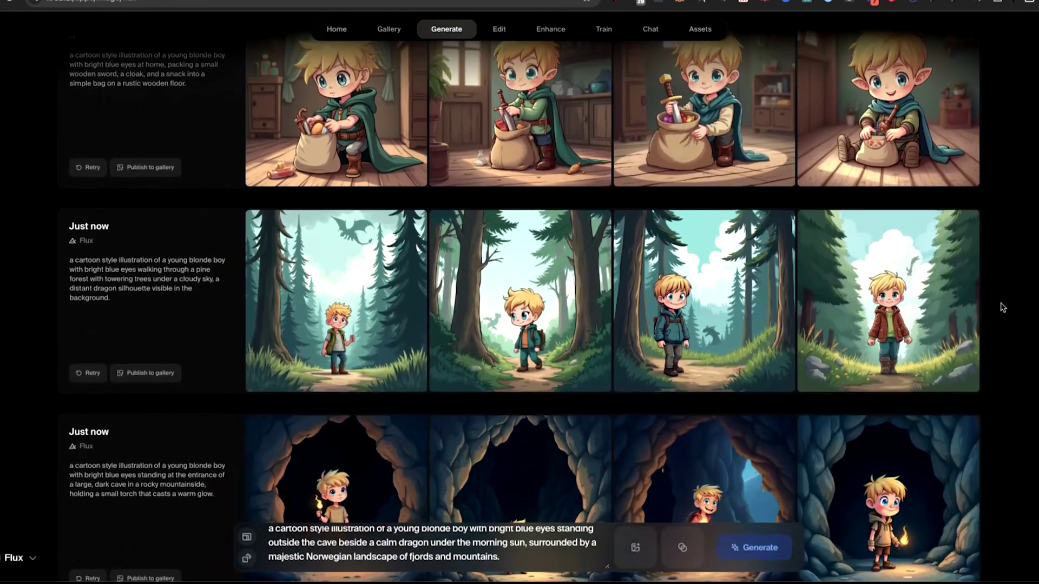
scroll(1002, 307, "down", 6)
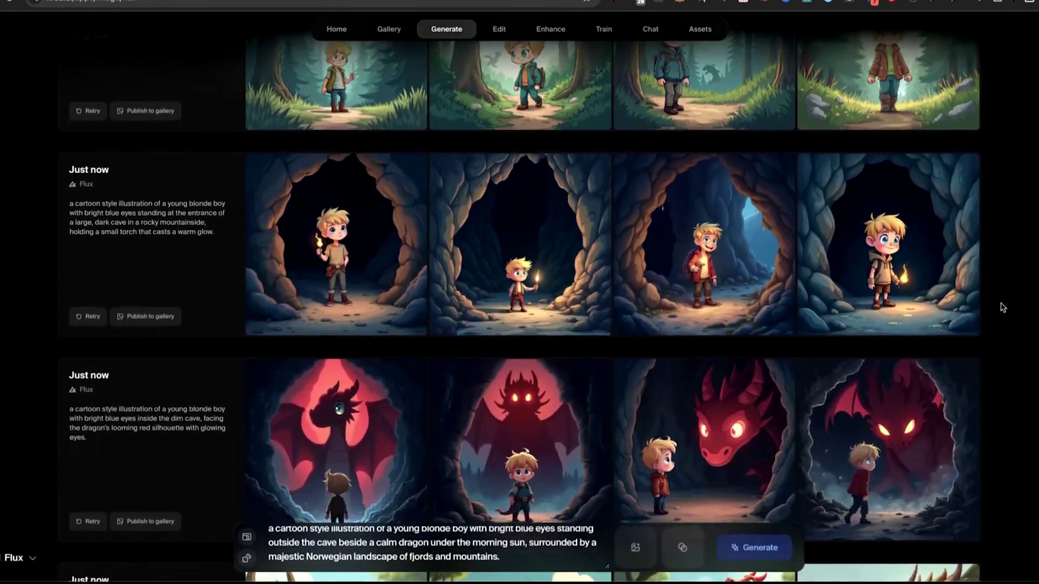
scroll(1002, 307, "down", 3)
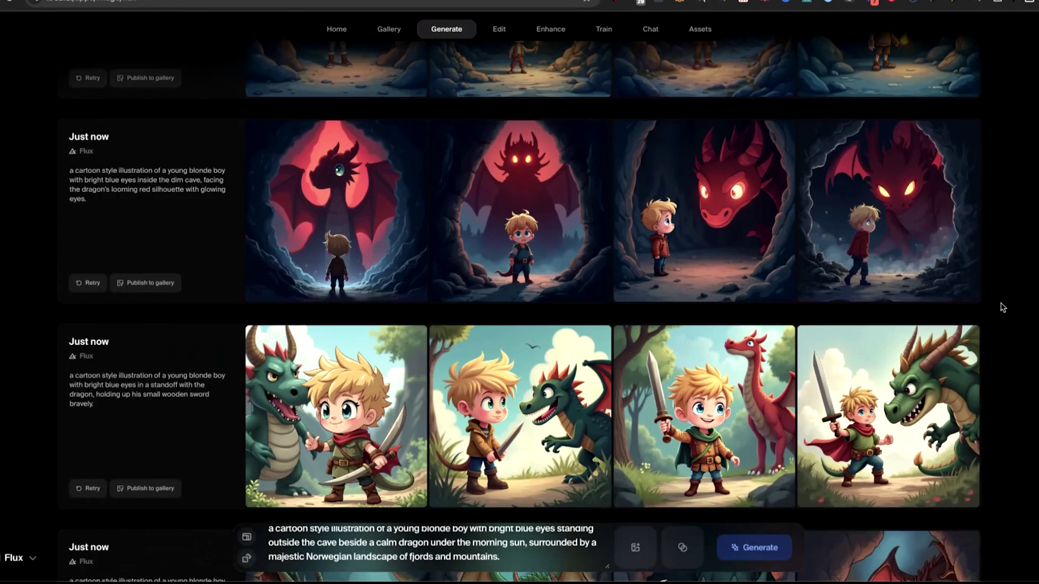
scroll(1002, 307, "down", 3)
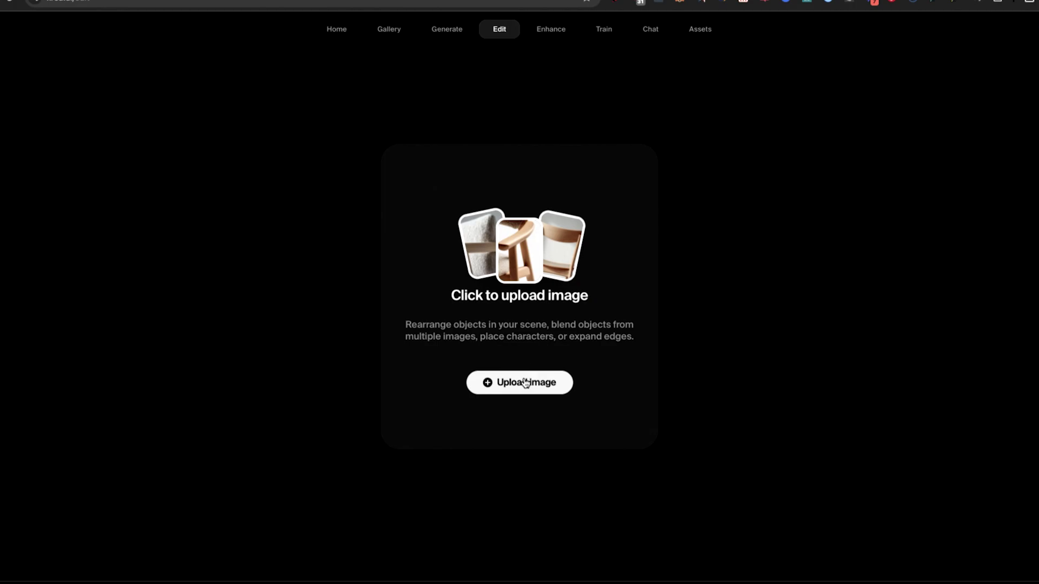
Upload the fjord boy illustration for editing and regenerate the boy's face region using Meg_ai2.png as the image prompt
left_click(522, 382)
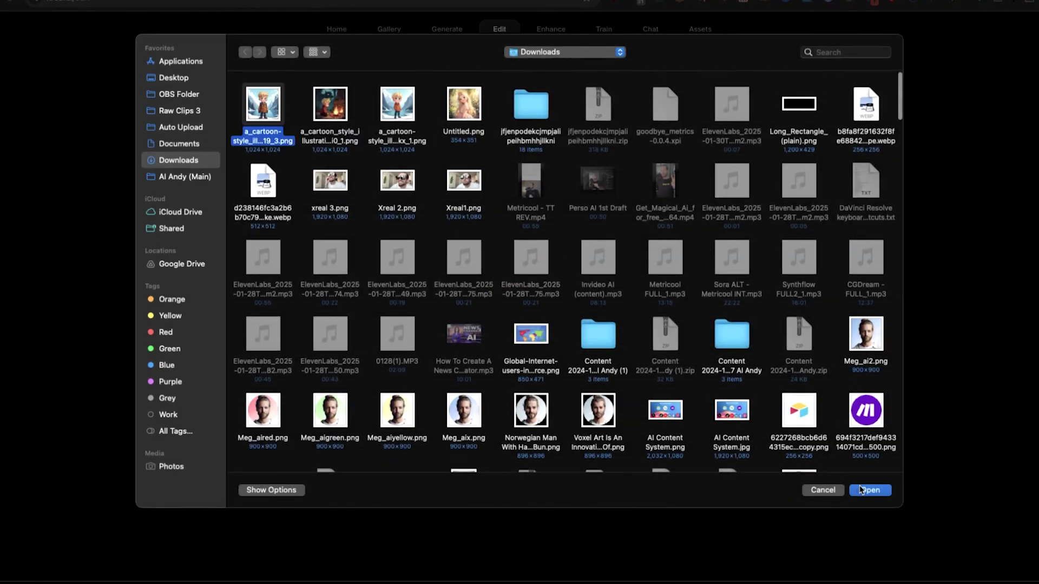
left_click(860, 490)
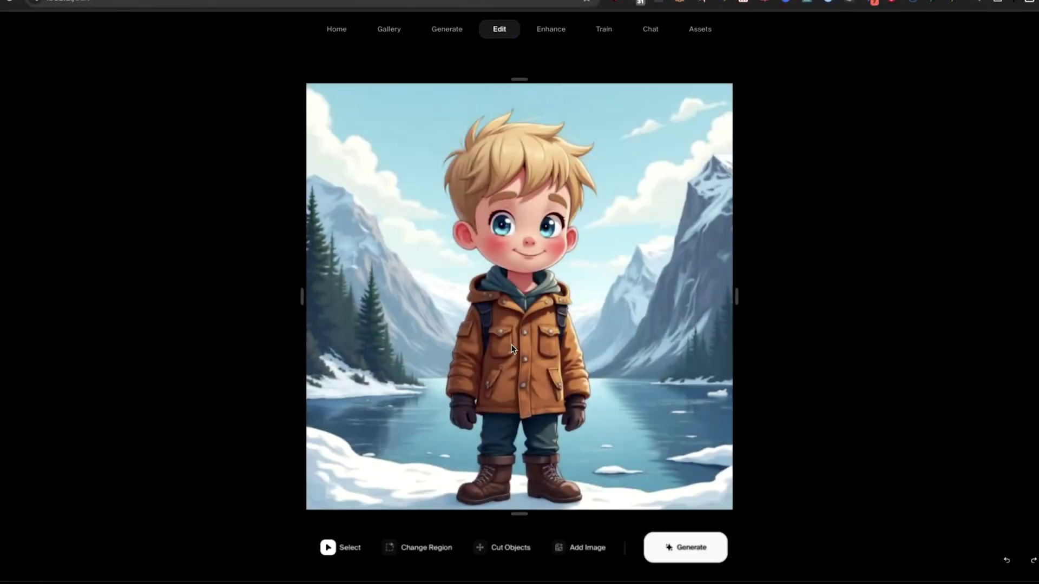
left_click(404, 549)
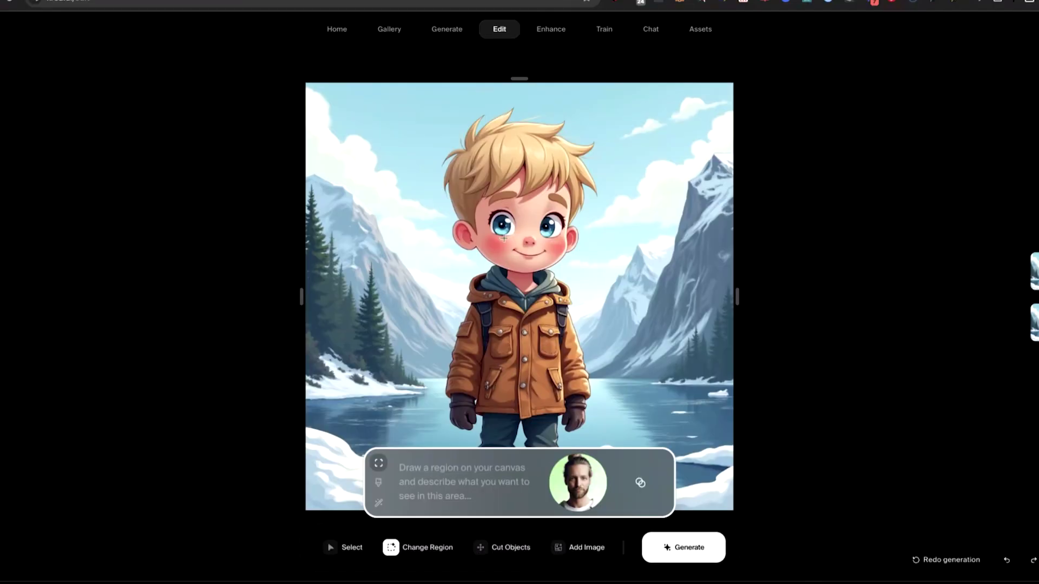
left_click_drag(478, 186, 540, 237)
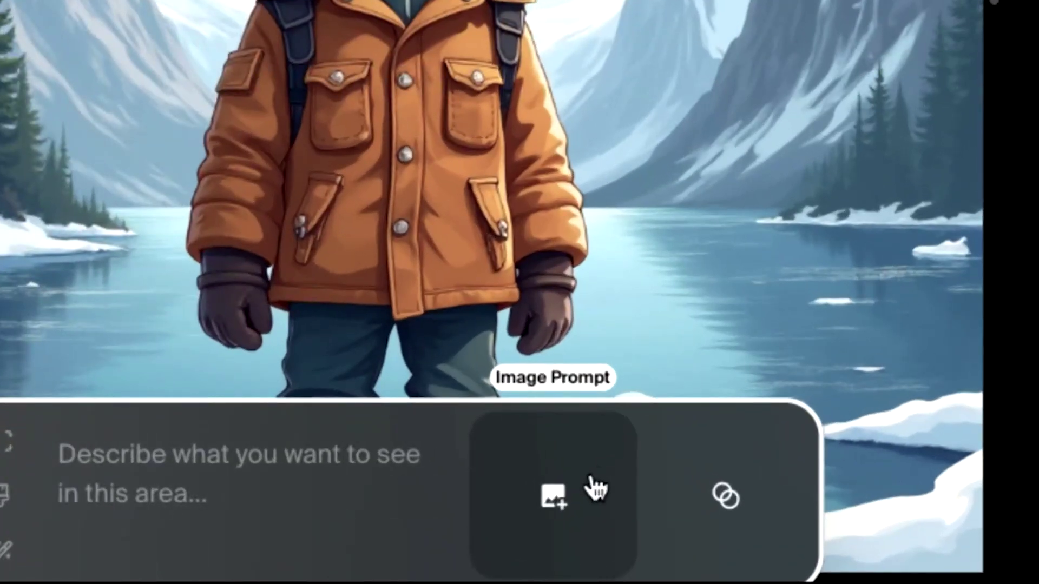
left_click(595, 487)
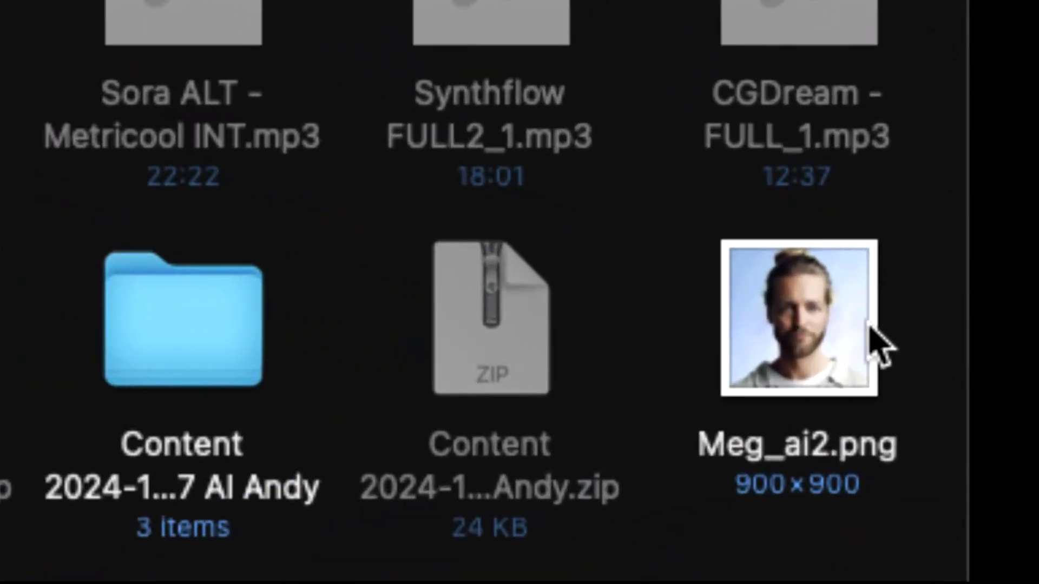
double_click(860, 347)
left_click(683, 546)
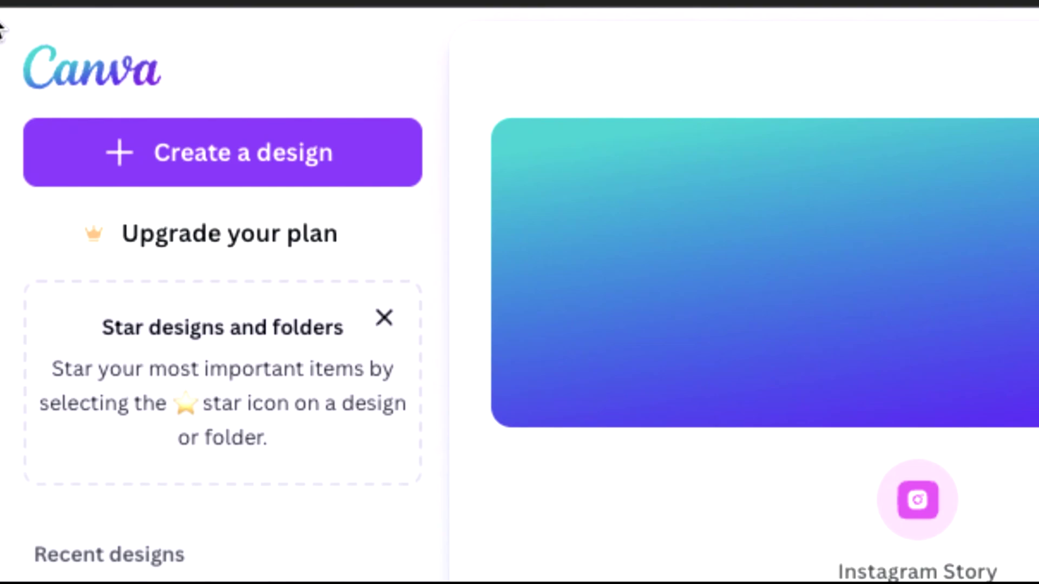
Switch to Canva and create a new custom-size design of 2000 × 1000 px
left_click(259, 155)
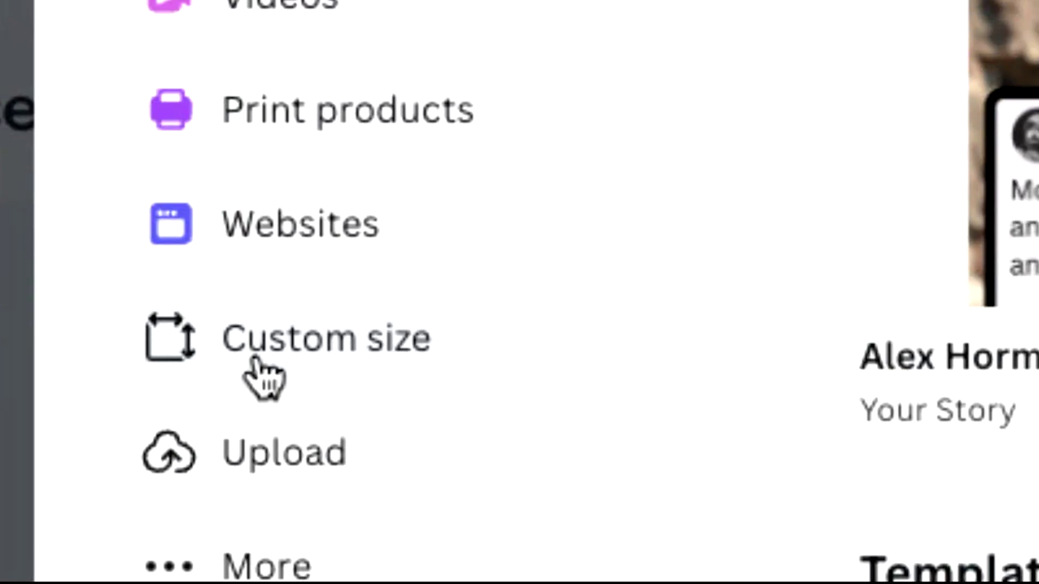
left_click(254, 360)
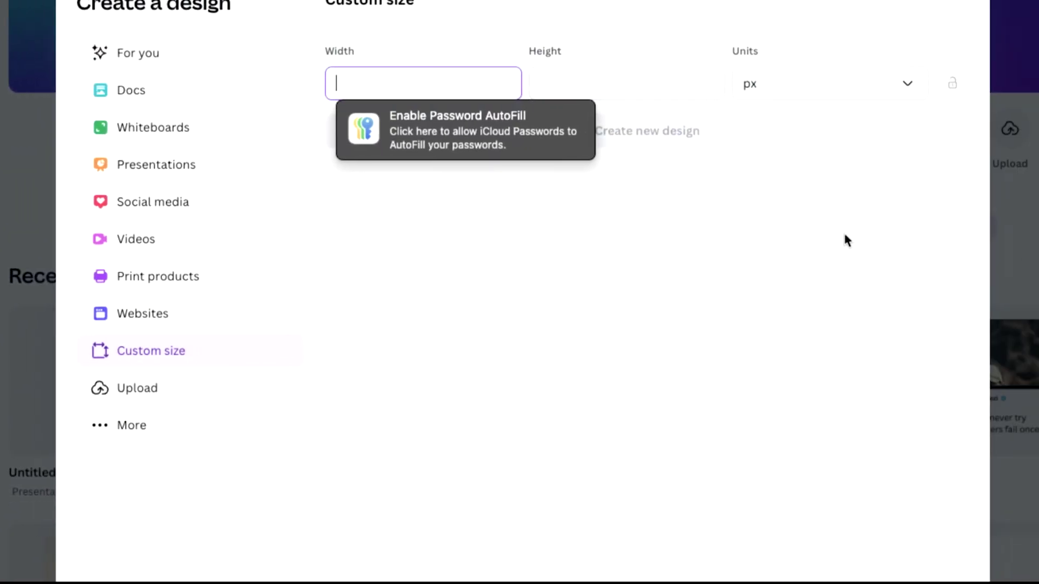
type("2")
left_click(672, 93)
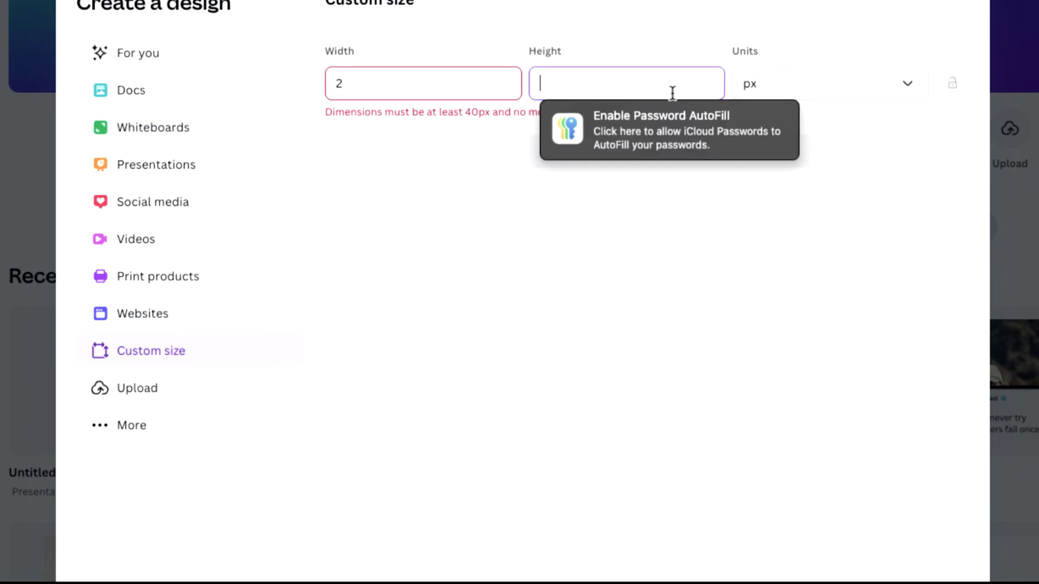
type("2")
left_click(494, 93)
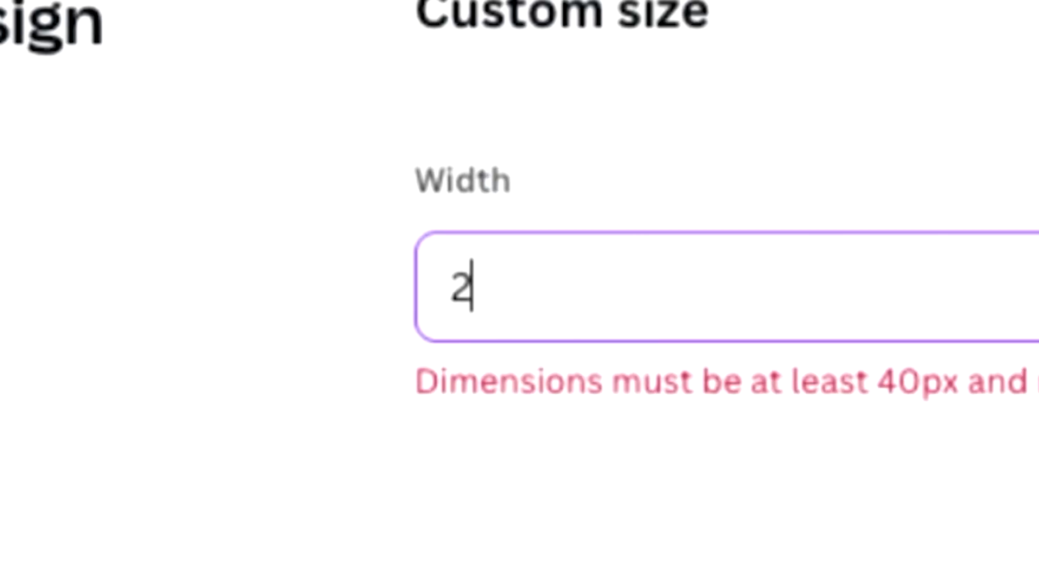
type("000")
key("Tab")
type("1000")
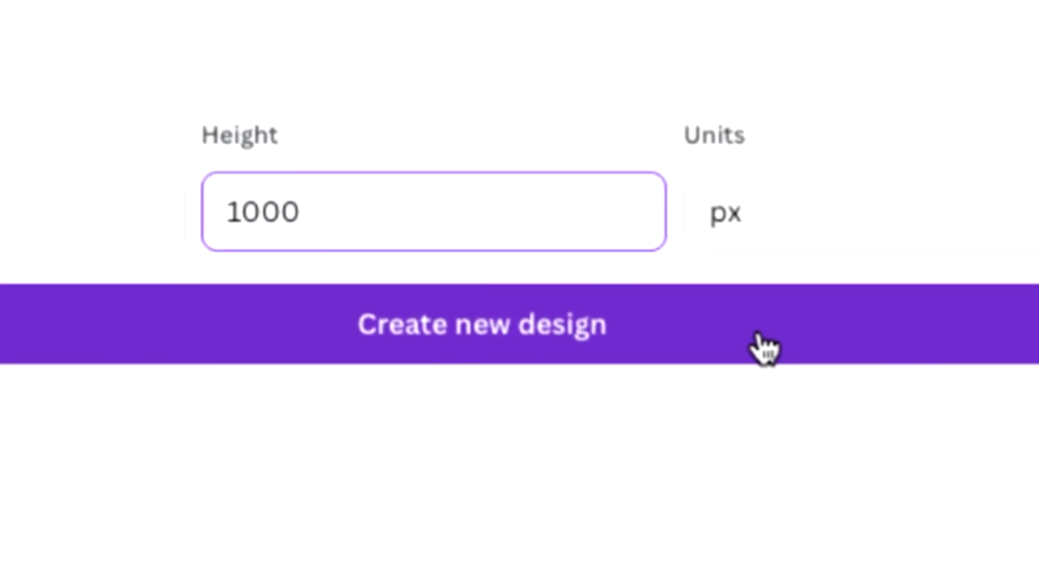
left_click(749, 342)
Add the fjord boy illustration from the Downloads folder and enlarge it to fill the left half of page 1
left_click(860, 555)
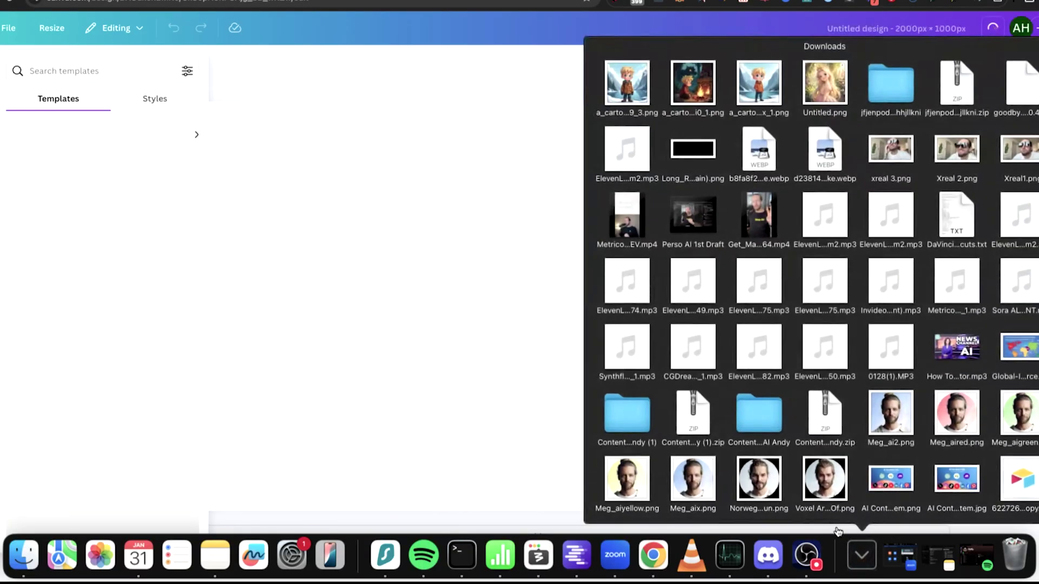
left_click_drag(624, 82, 399, 307)
left_click_drag(406, 386, 222, 438)
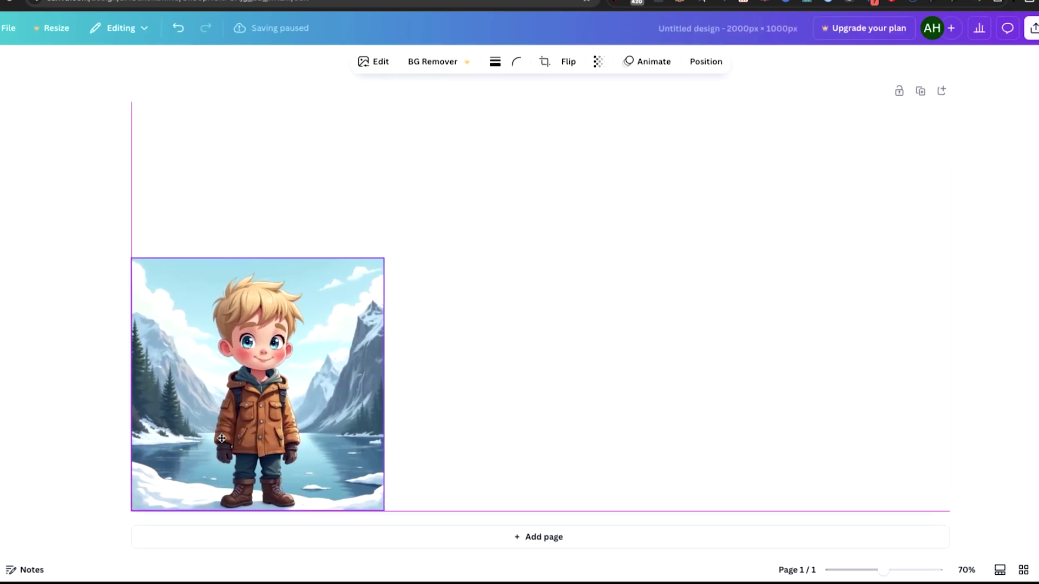
left_click_drag(385, 261, 552, 112)
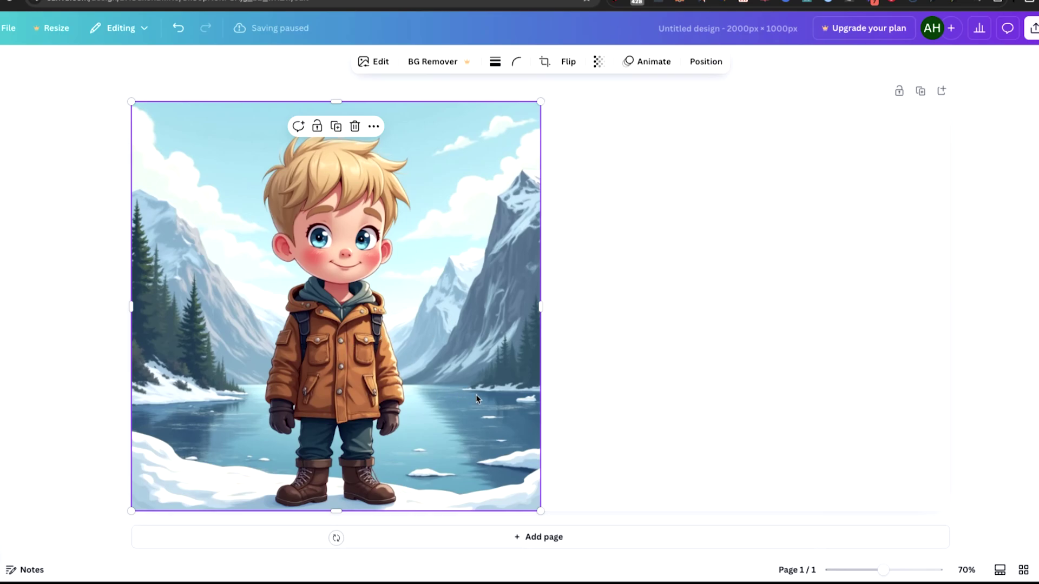
Add a second page and place the fireplace illustration on it, enlarged to fill the right half
left_click(557, 544)
key("ctrl+v")
left_click_drag(502, 381, 781, 459)
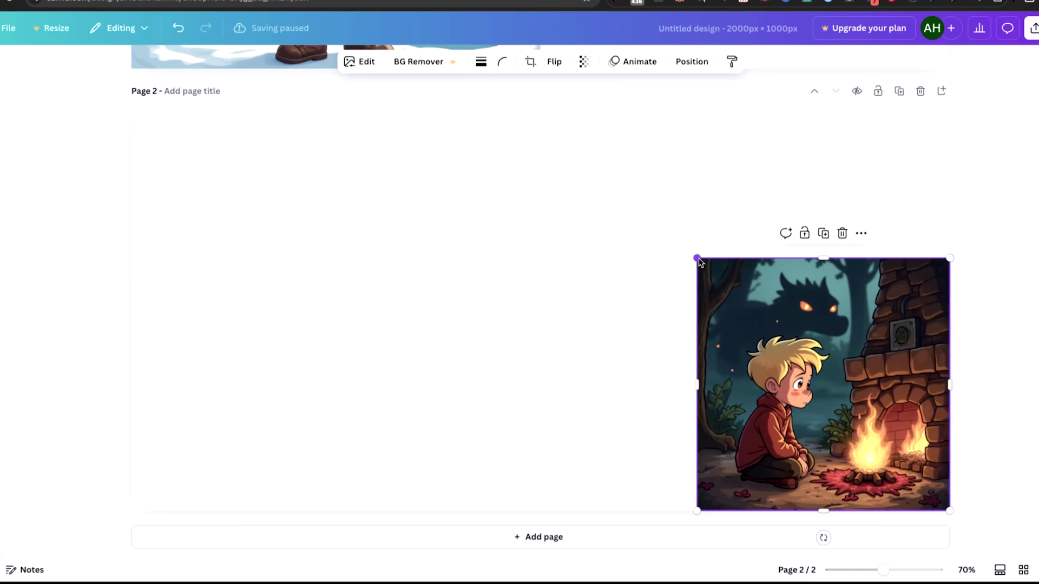
left_click_drag(698, 259, 527, 119)
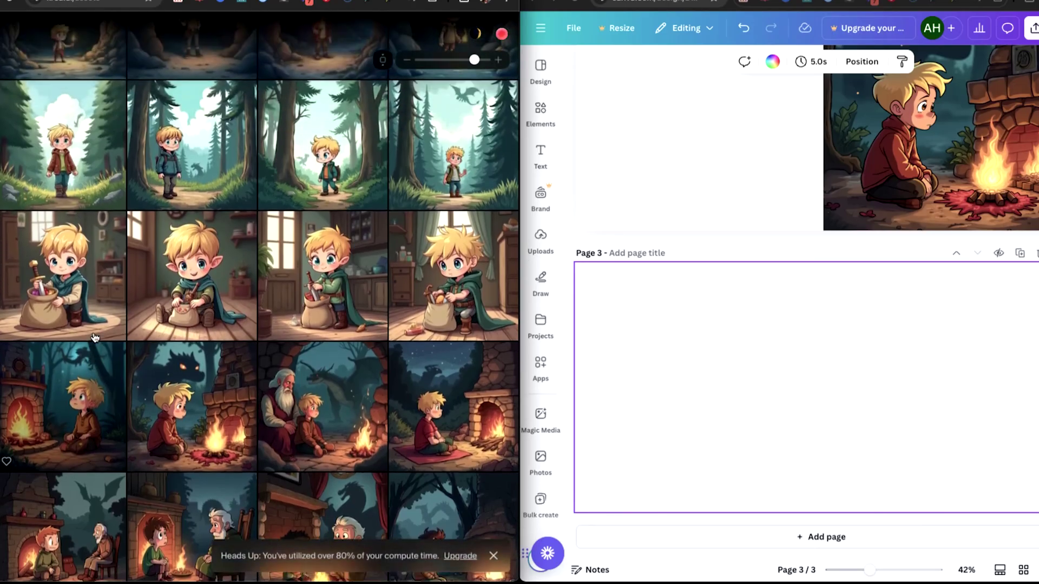
Find the illustration of the boy packing his sword in Krea, place it on page 3 in Canva, and add another page
scroll(95, 338, "up", 8)
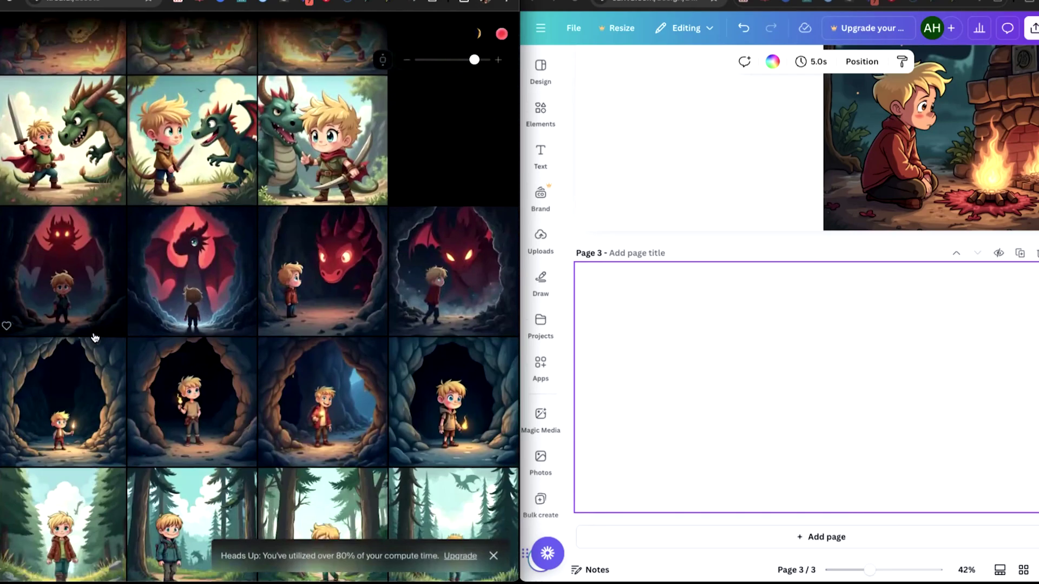
scroll(94, 338, "up", 10)
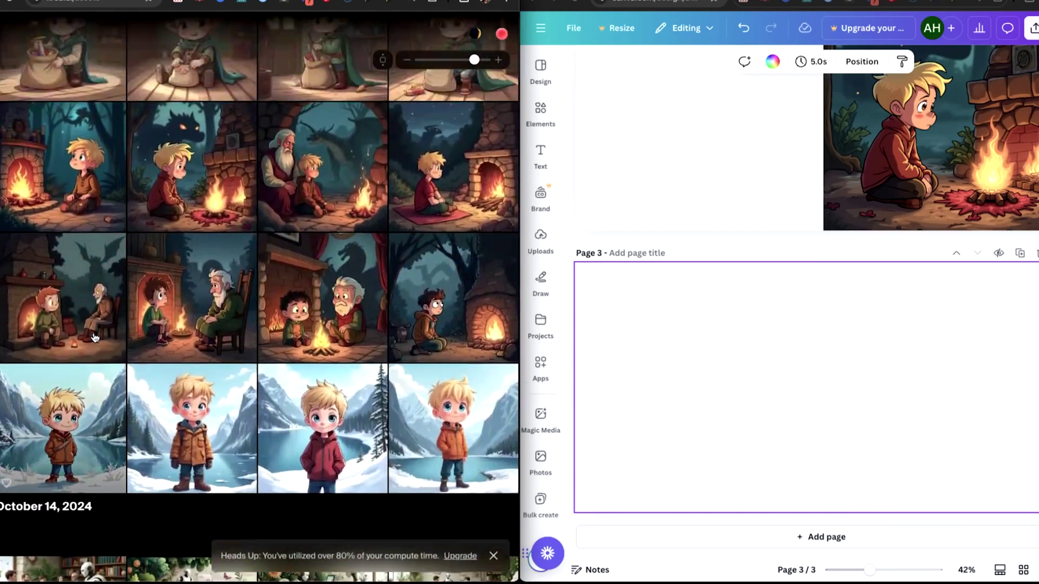
scroll(94, 338, "up", 5)
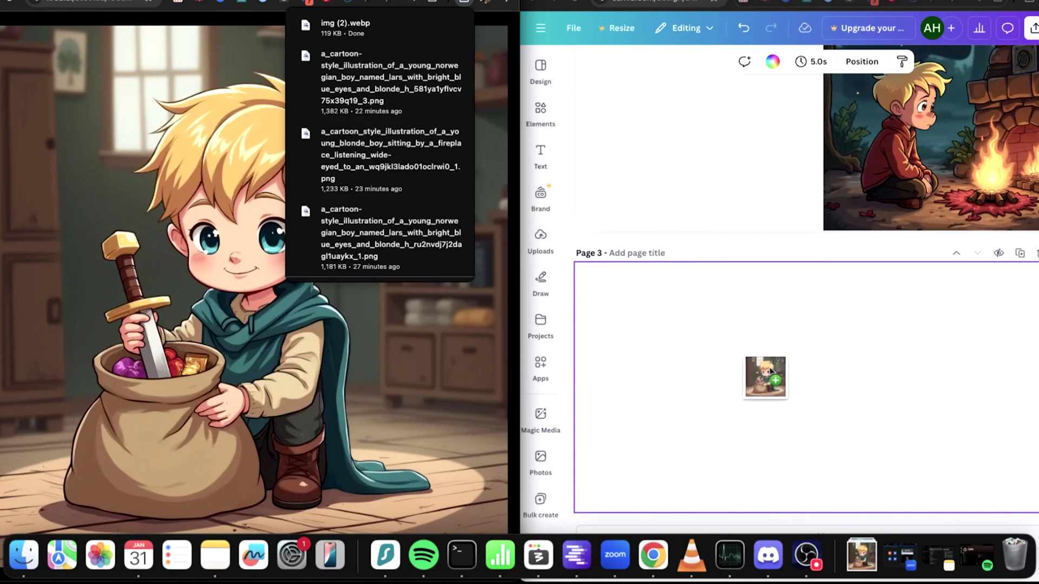
left_click_drag(773, 375, 769, 325)
left_click(867, 538)
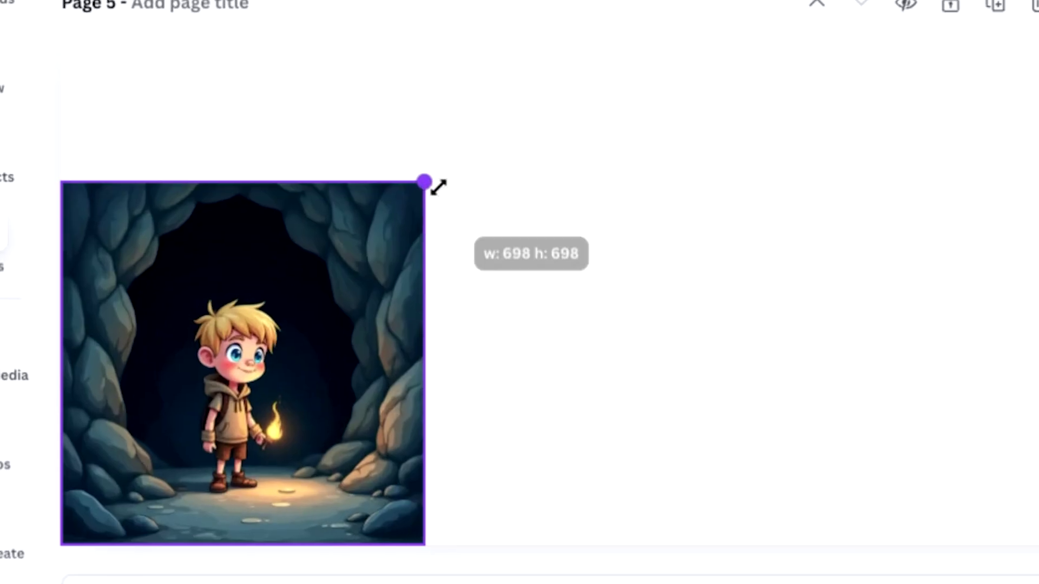
Enlarge the illustrations on pages 5 to 10 so that each fills half of its page, alternating sides
left_click_drag(439, 186, 561, 88)
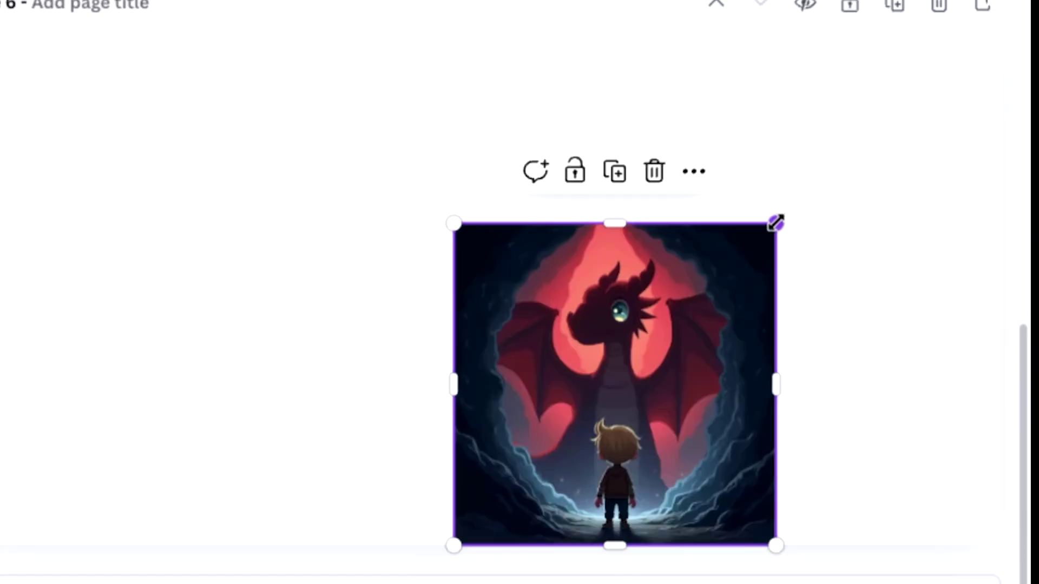
left_click_drag(775, 222, 970, 53)
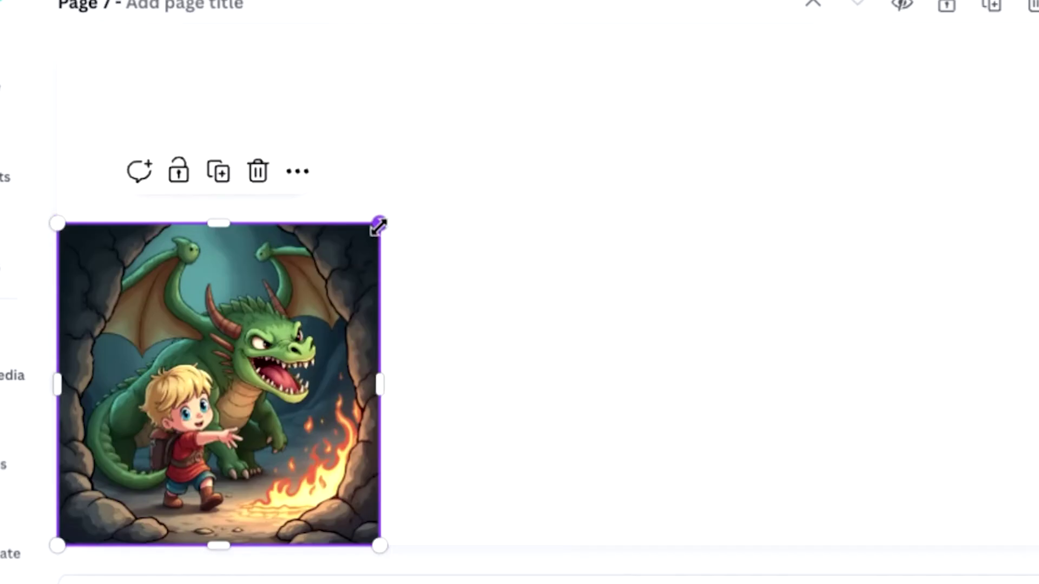
left_click_drag(378, 225, 540, 102)
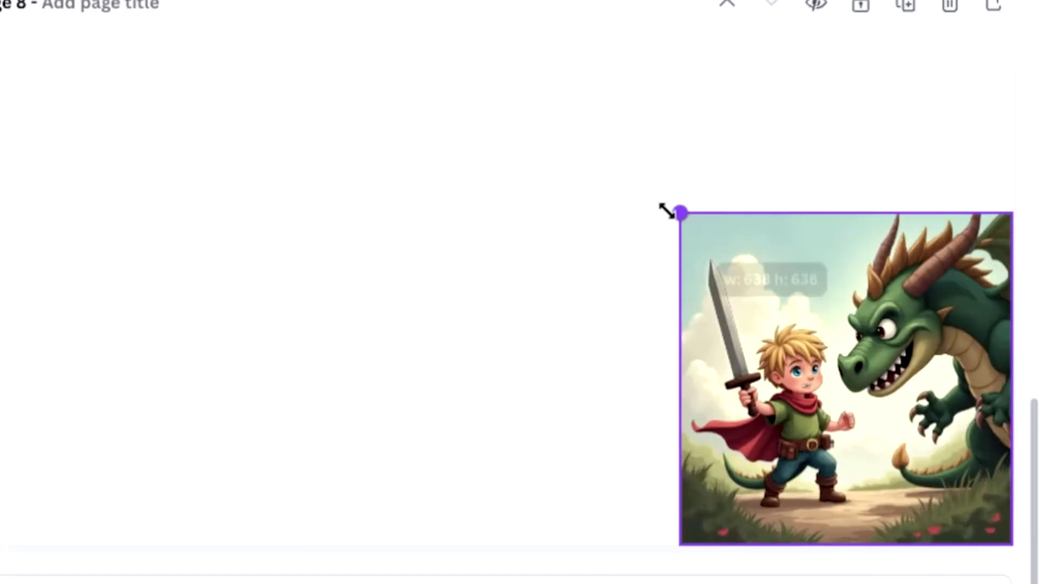
left_click_drag(668, 209, 492, 53)
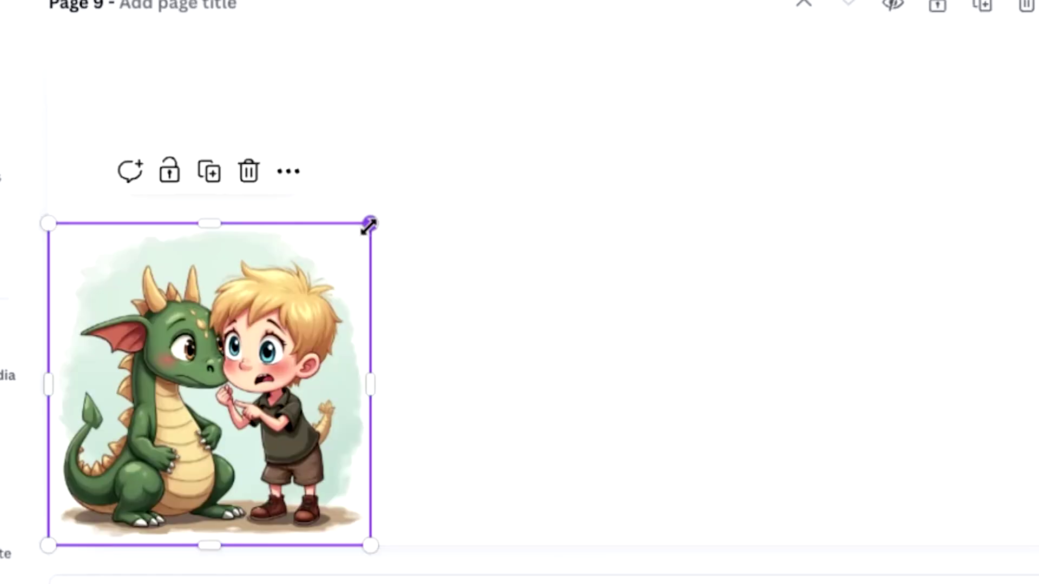
left_click_drag(366, 225, 573, 39)
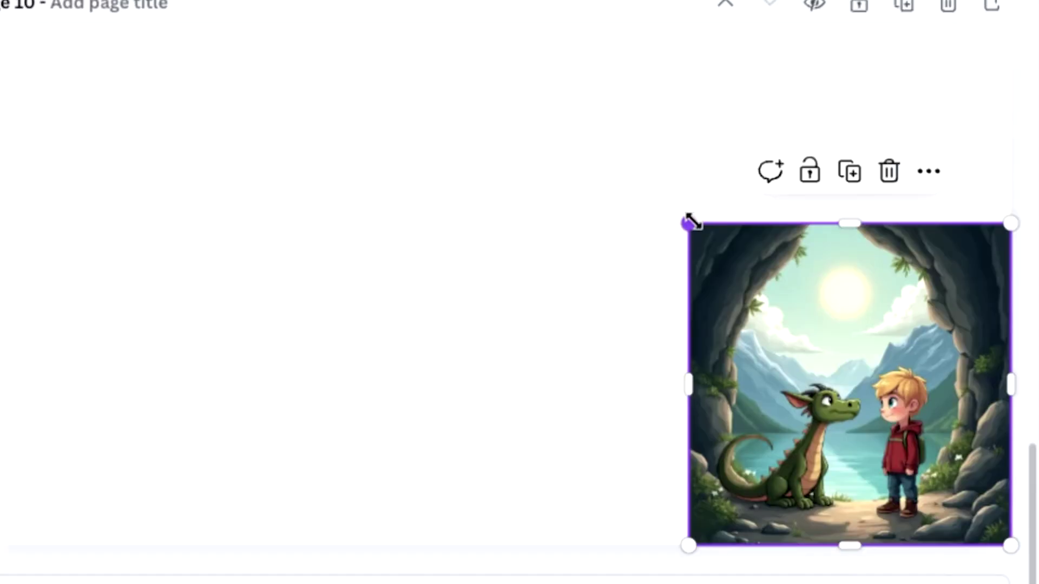
left_click_drag(688, 220, 512, 82)
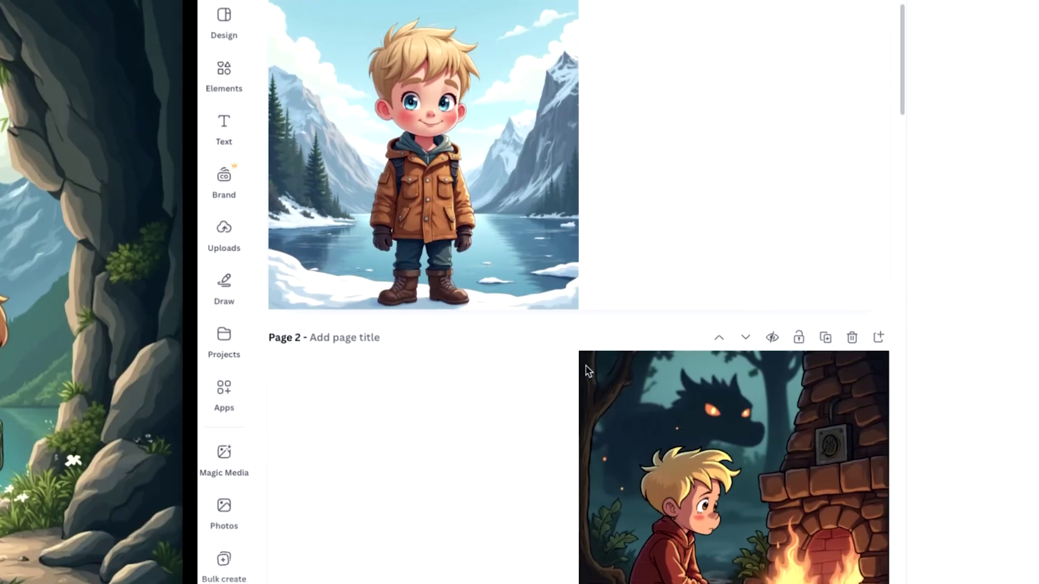
scroll(585, 365, "down", 15)
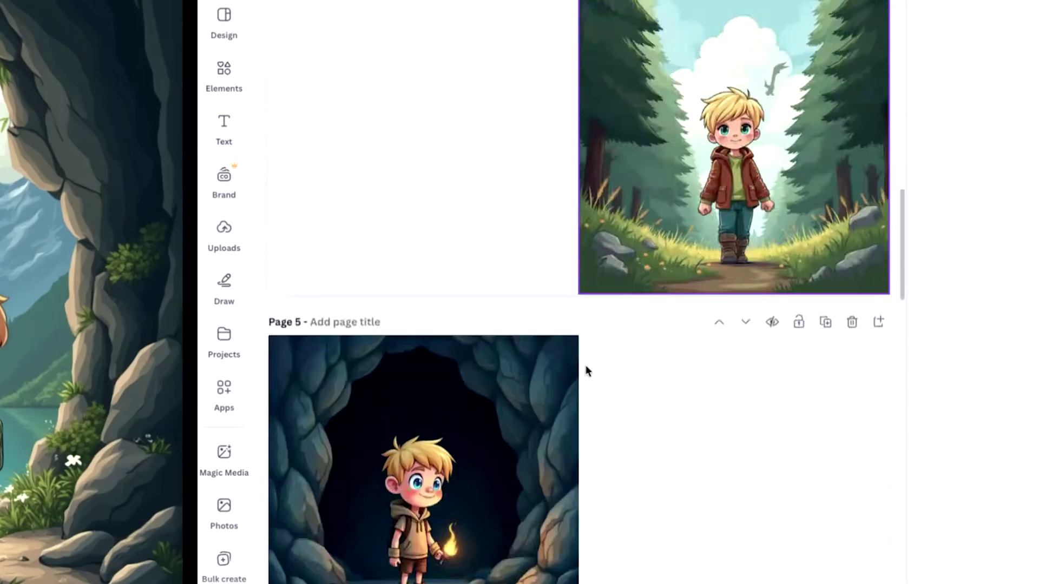
scroll(585, 365, "down", 20)
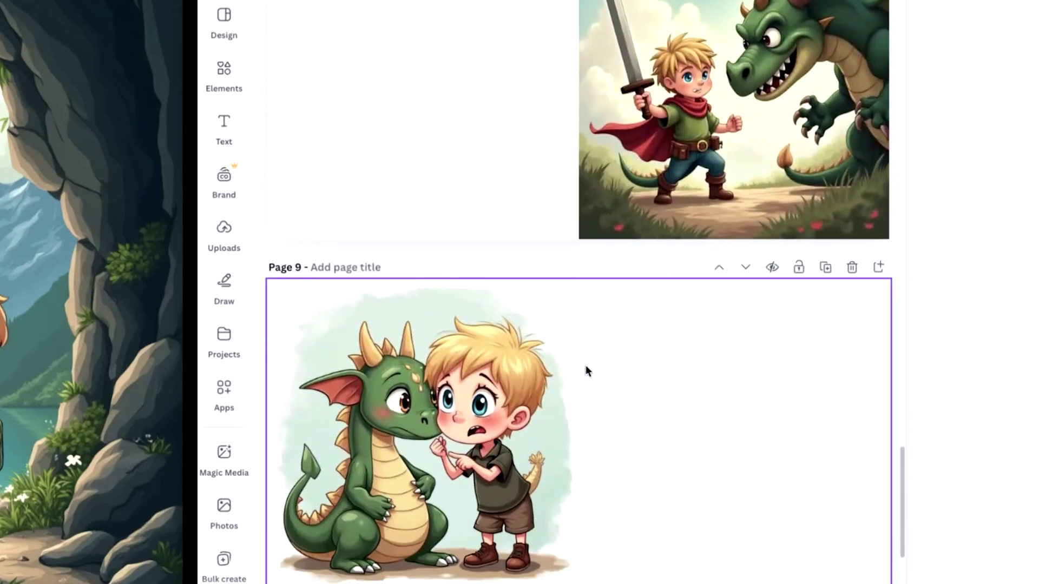
scroll(585, 365, "down", 5)
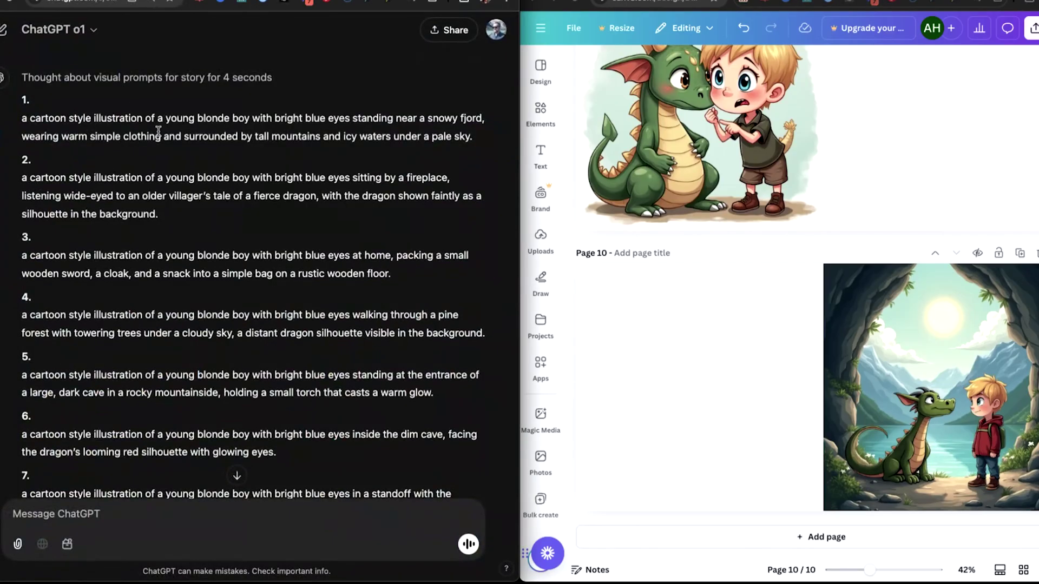
Copy the page 1 rhyme, "In a land of fjords where the cold winds blow", from ChatGPT into a text box on page 1 in Canva
scroll(266, 256, "up", 15)
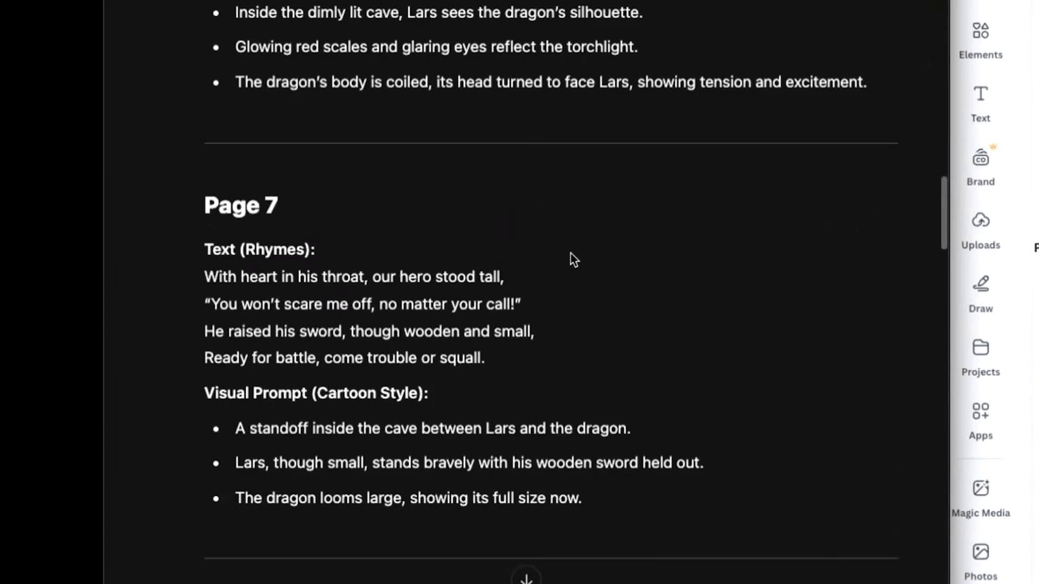
scroll(570, 253, "up", 15)
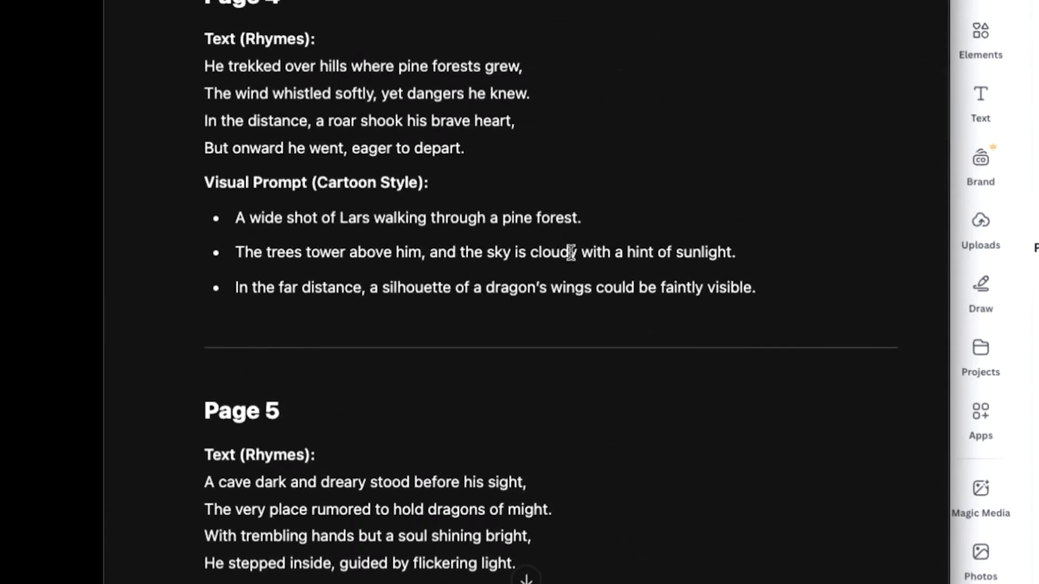
scroll(519, 292, "up", 10)
left_click_drag(764, 357, 250, 230)
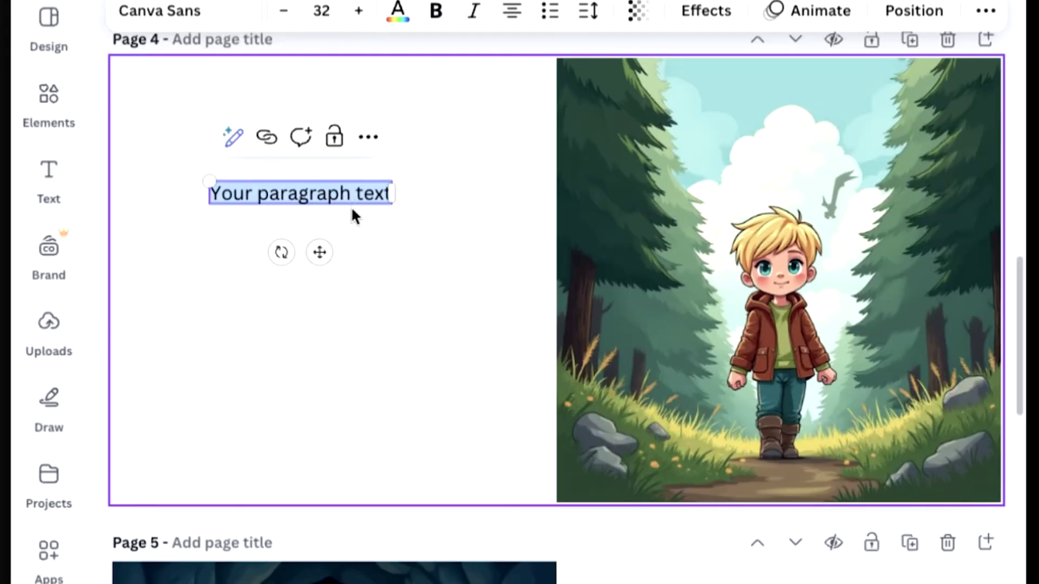
type("In a land of fjords where the cold winds blow, Lived a bright-eyed boy with cheeks all aglow. His name was Lars, hair golden as sun, He loved grand tales and sought mighty fun.")
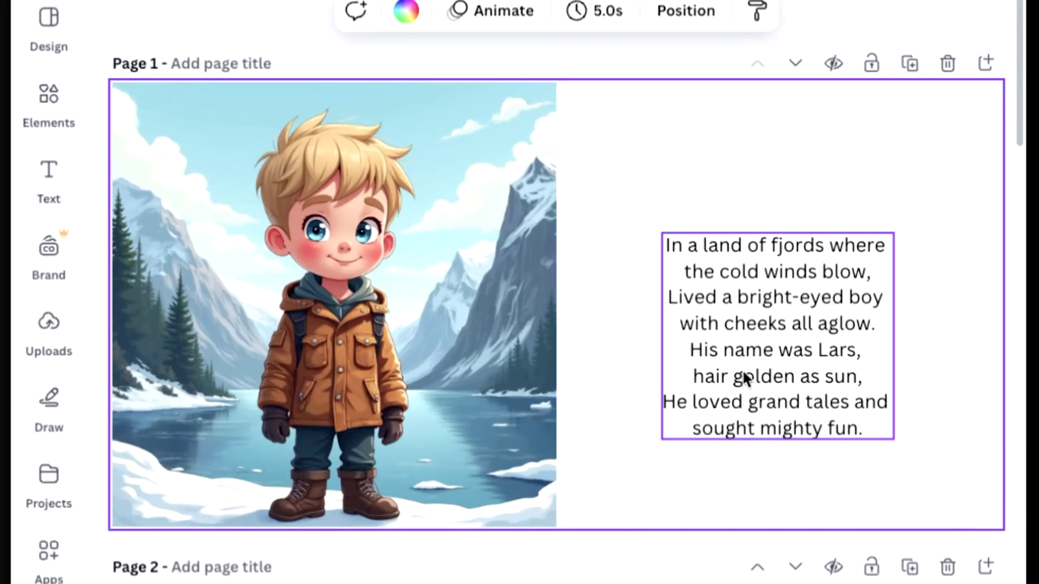
Reposition the page 1 verse beside the illustration, enlarge it to font size 46.3, and change its font
mouse_move(745, 377)
left_mouse_down()
mouse_move(692, 366)
mouse_move(730, 364)
left_mouse_up()
left_click_drag(851, 242, 939, 144)
key("ctrl+a")
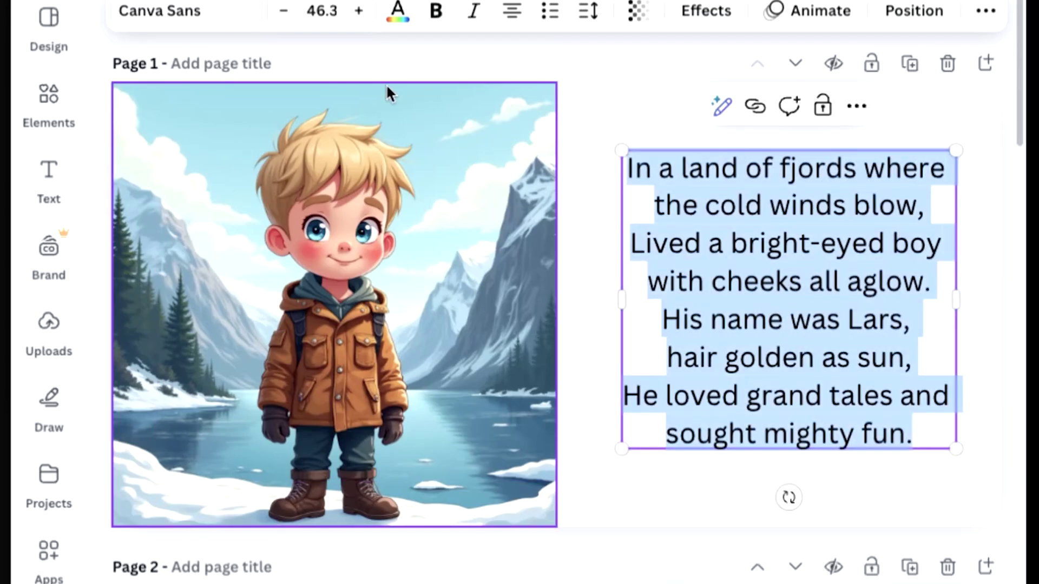
left_click(246, 21)
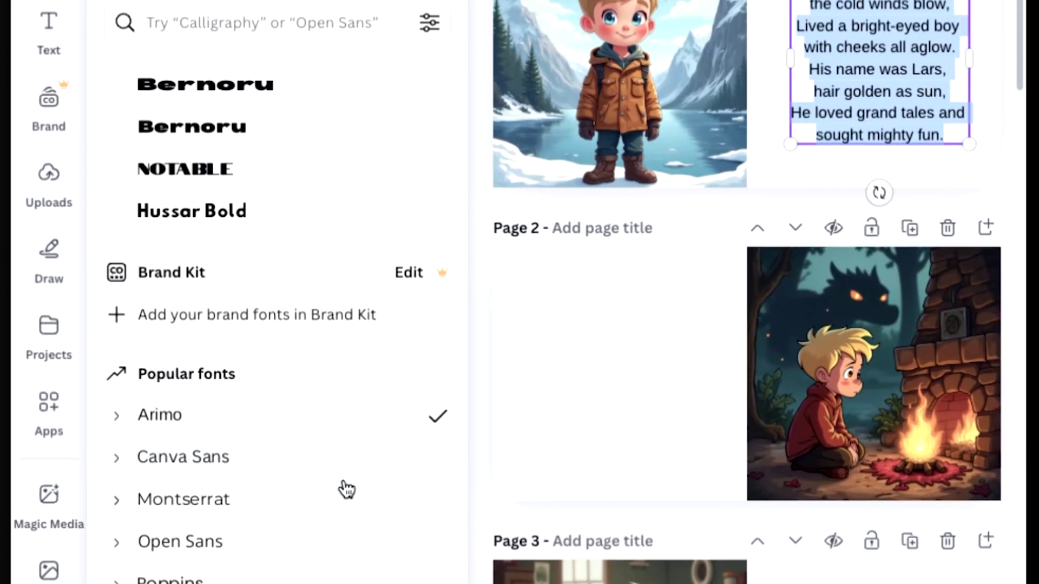
left_click(344, 323)
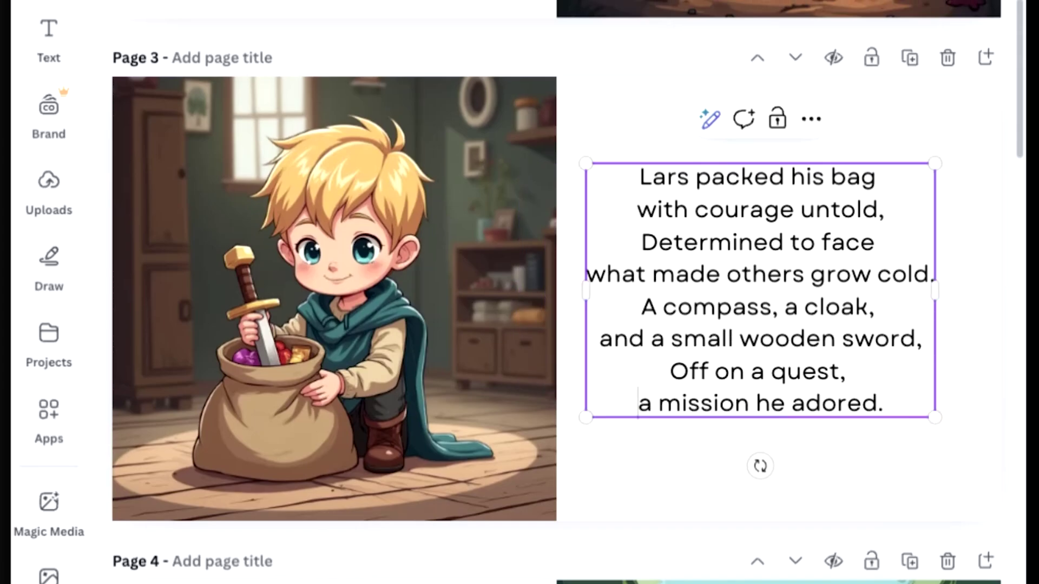
Enlarge the verse on page 3 to fill more of the blank half beside the packing illustration
left_click_drag(934, 417, 969, 466)
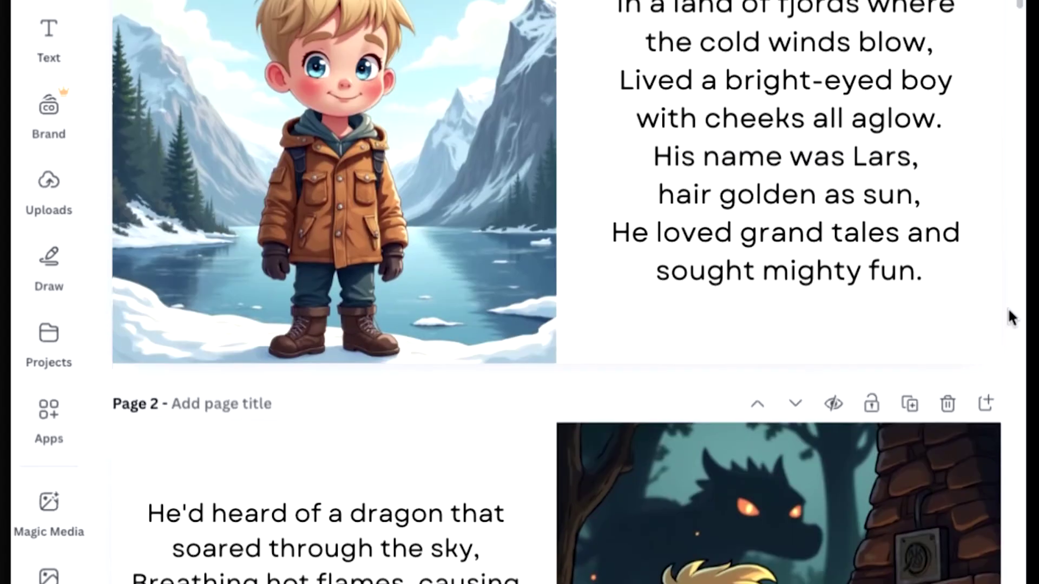
Review the verses and illustrations from page 1 through page 9, and open the design's sharing options
scroll(1009, 315, "down", 3)
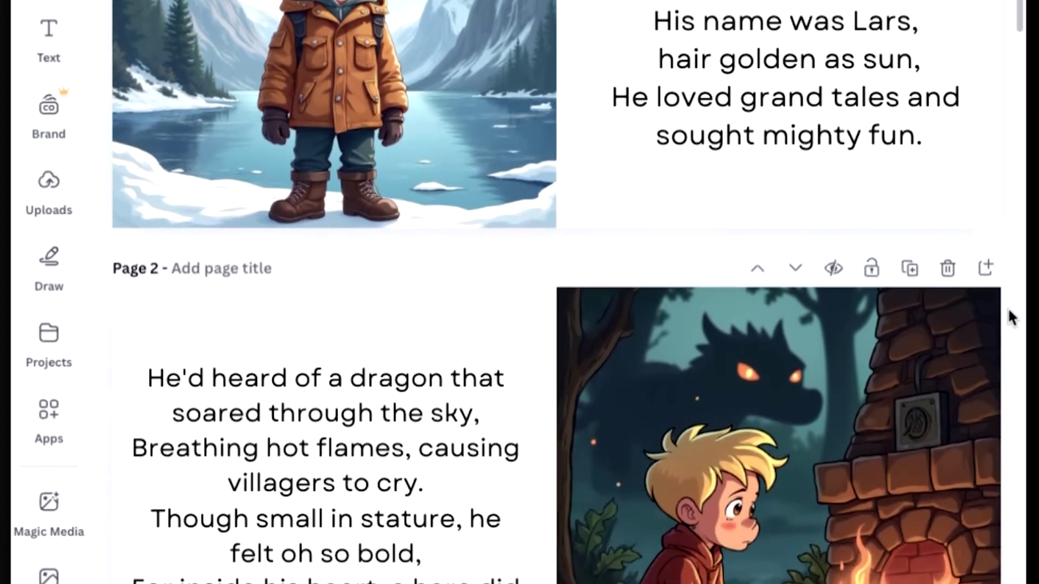
scroll(1010, 318, "down", 20)
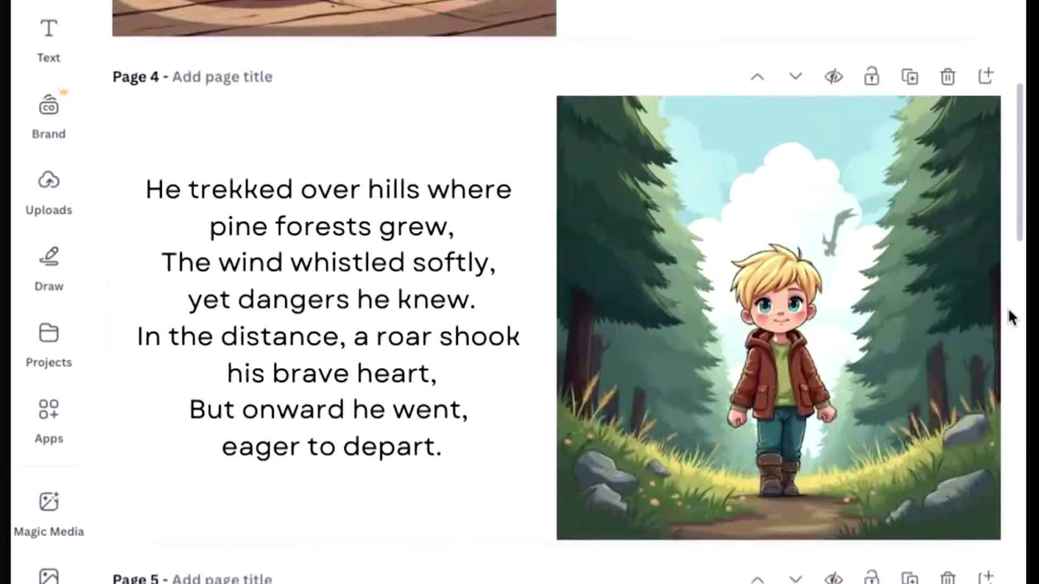
scroll(1009, 318, "down", 10)
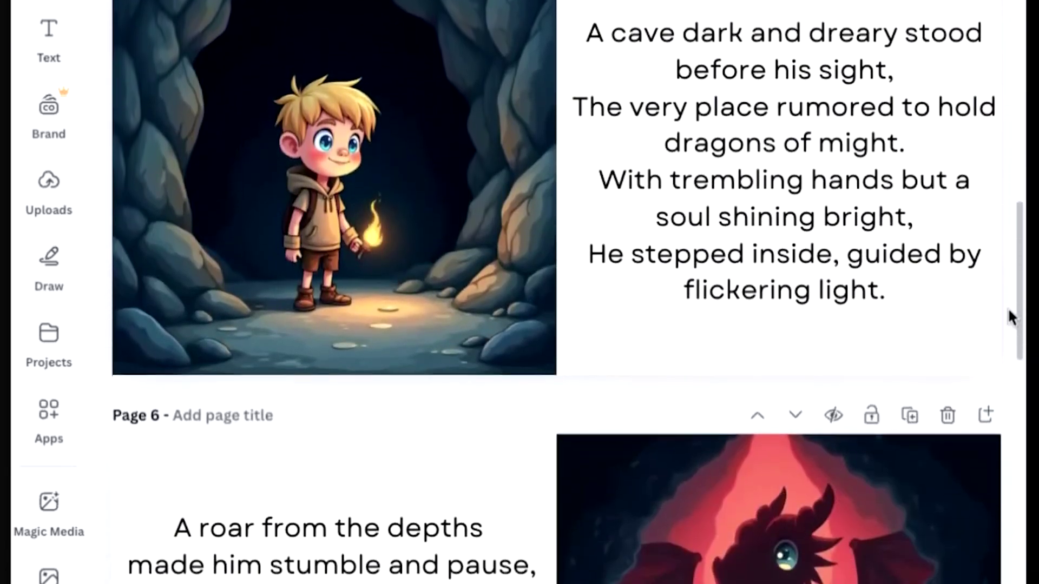
scroll(1010, 318, "down", 12)
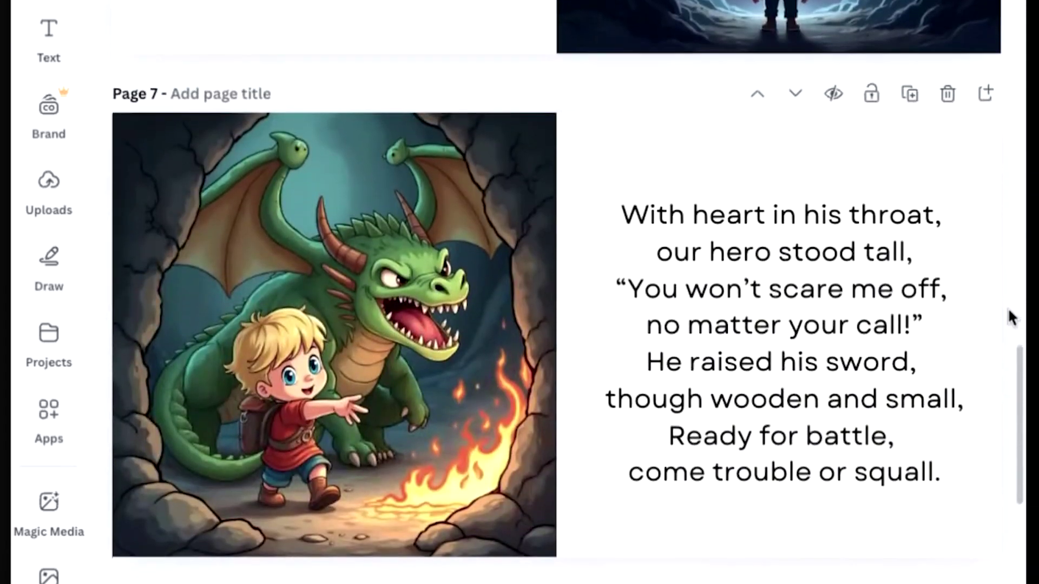
scroll(1010, 318, "down", 12)
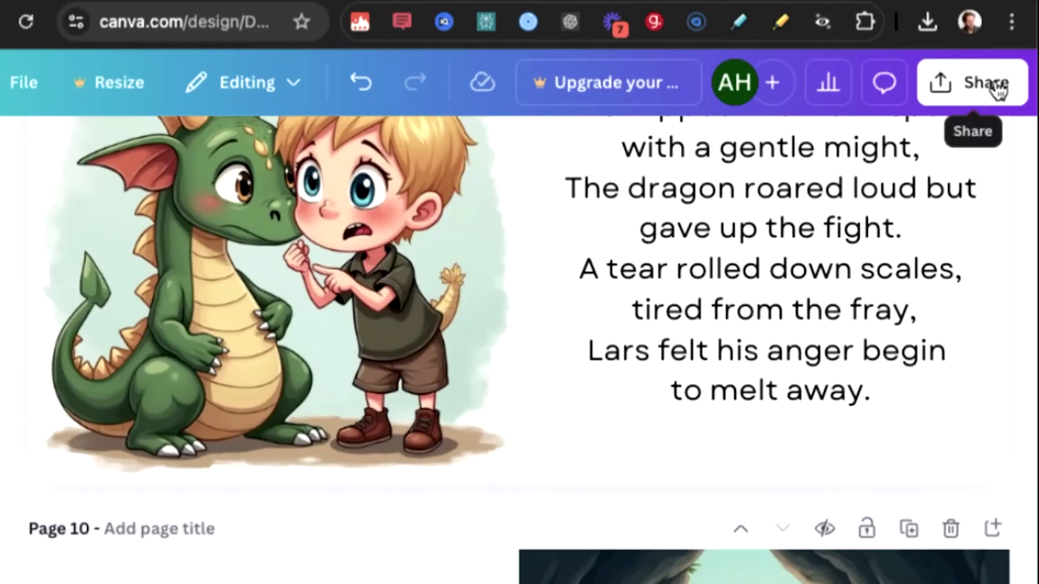
left_click(990, 83)
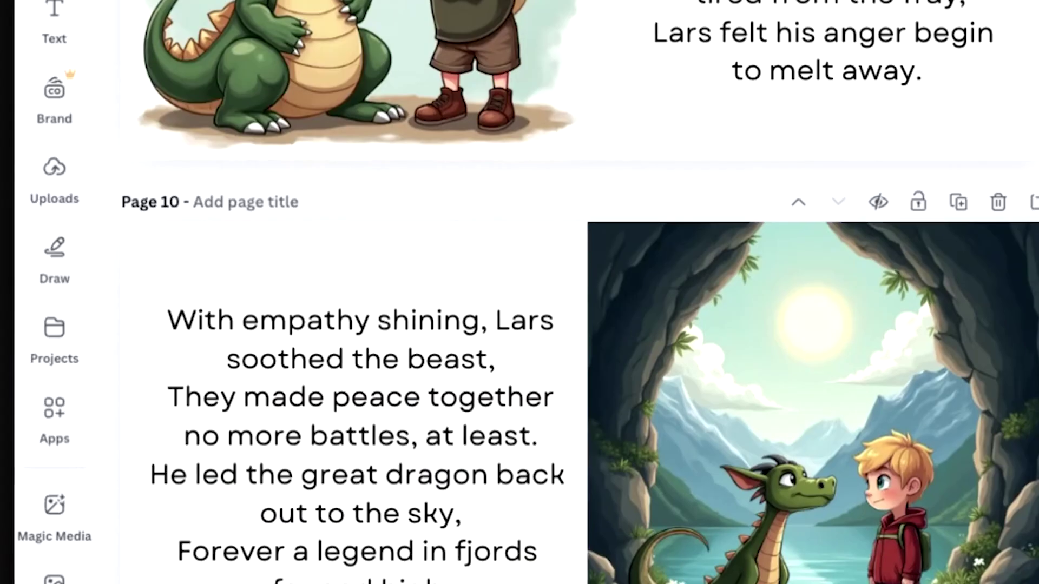
Examine the book pages from page 10 back to page 3, and forward again to page 6
scroll(1033, 317, "up", 15)
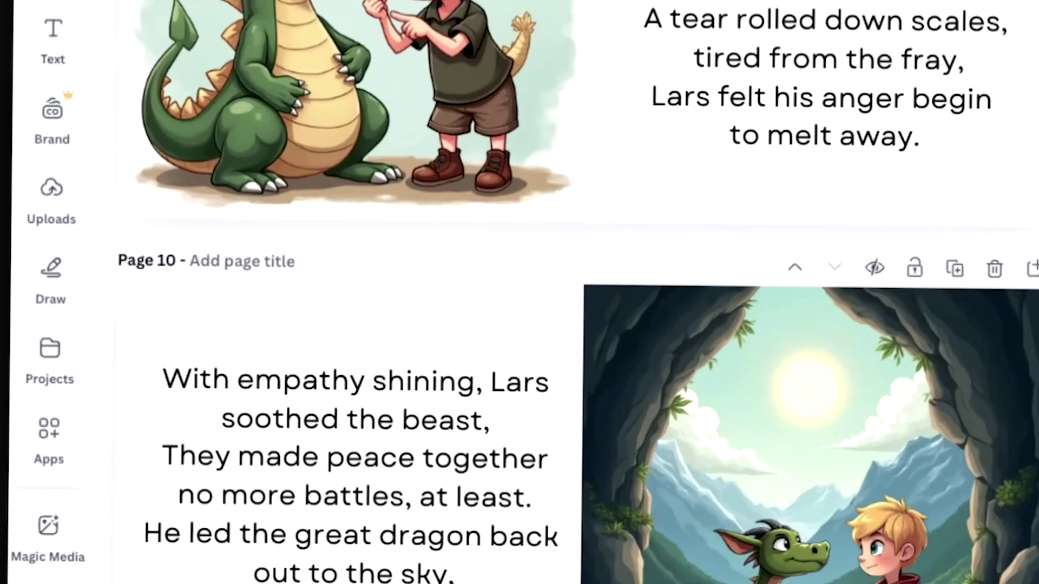
scroll(1033, 317, "up", 10)
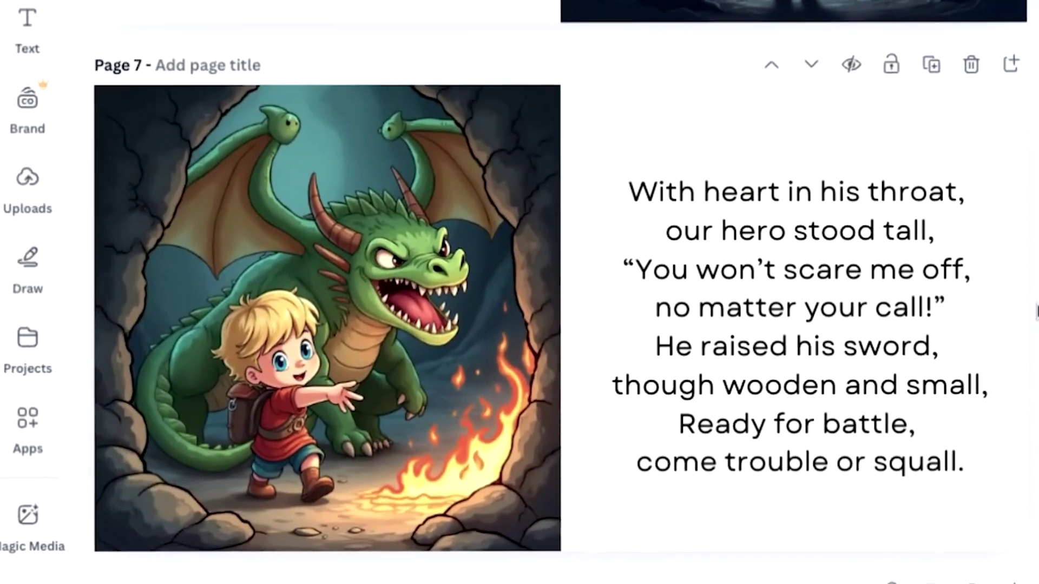
scroll(541, 292, "up", 15)
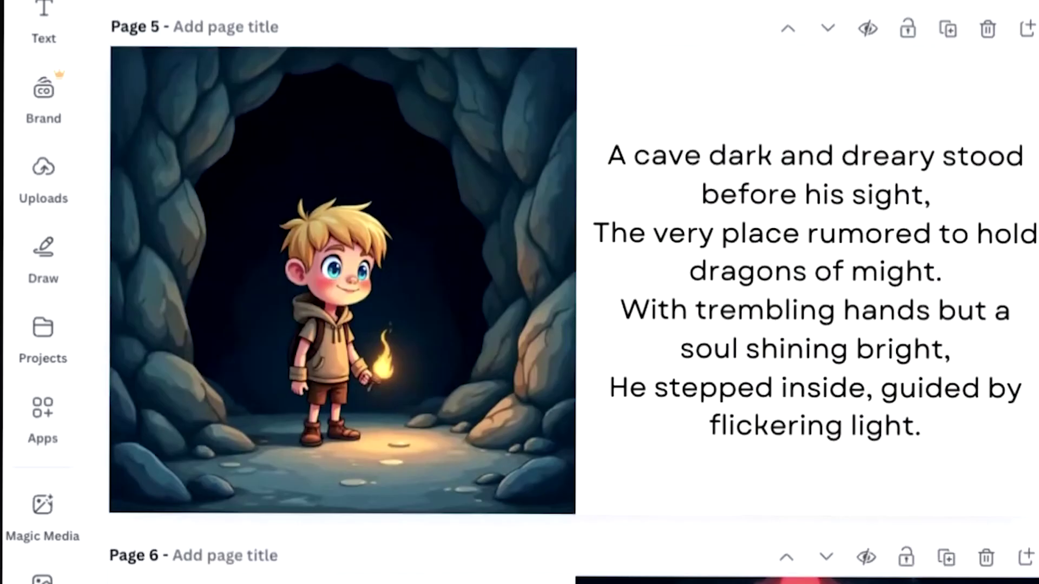
scroll(1032, 301, "up", 20)
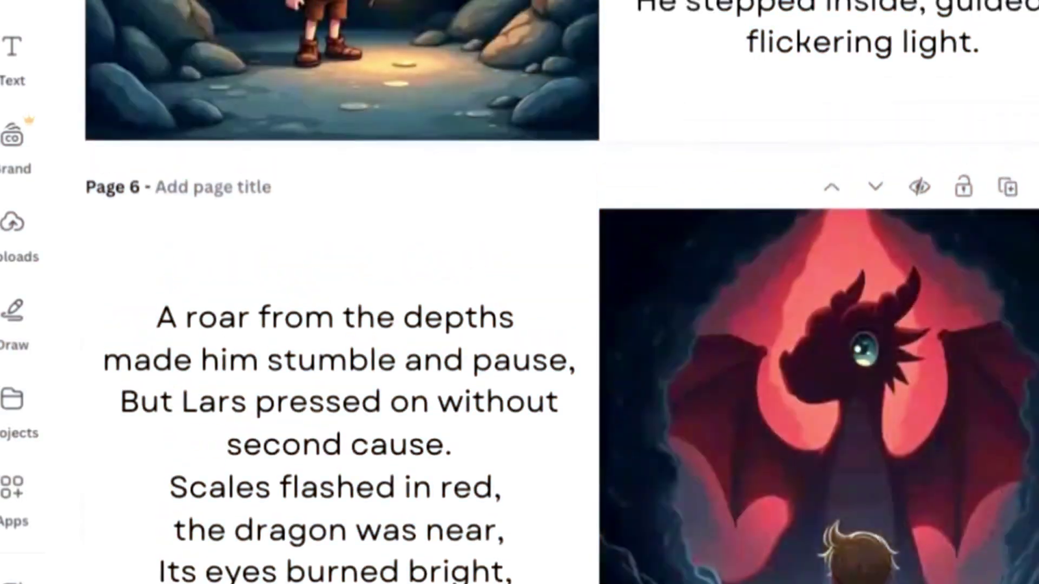
scroll(519, 292, "up", 15)
scroll(519, 292, "up", 10)
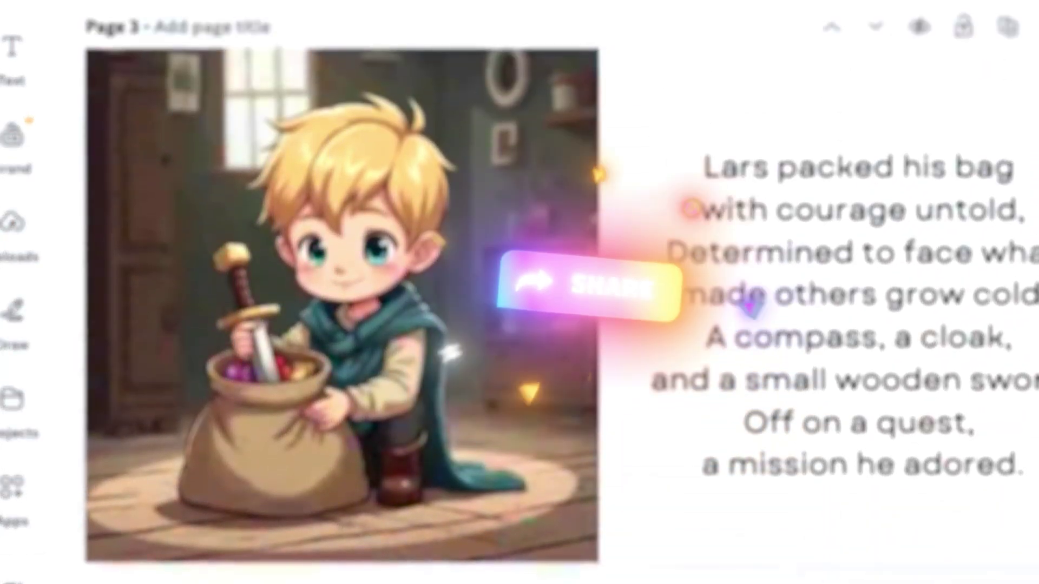
scroll(611, 41, "down", 20)
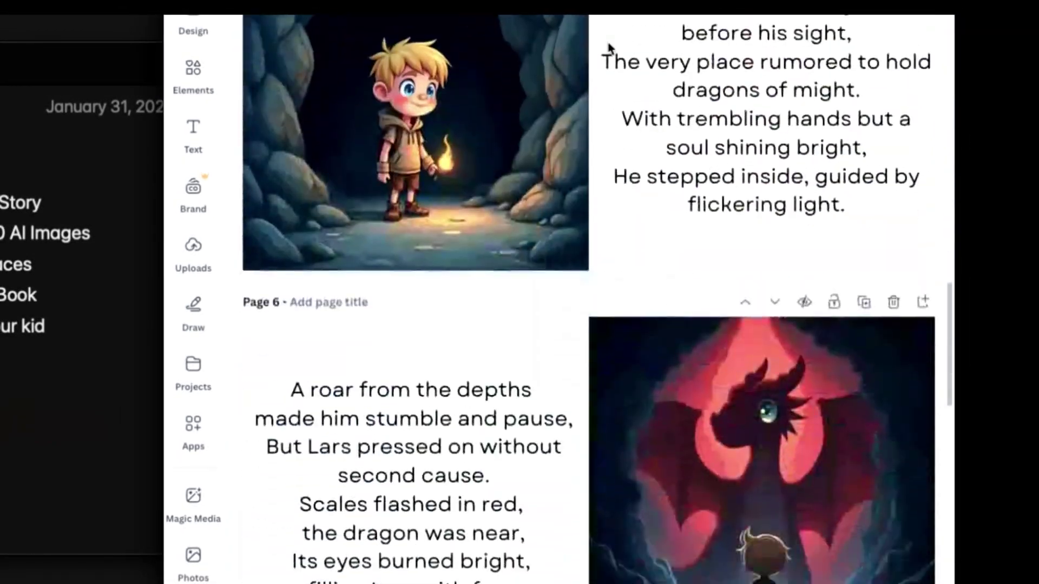
scroll(610, 48, "down", 5)
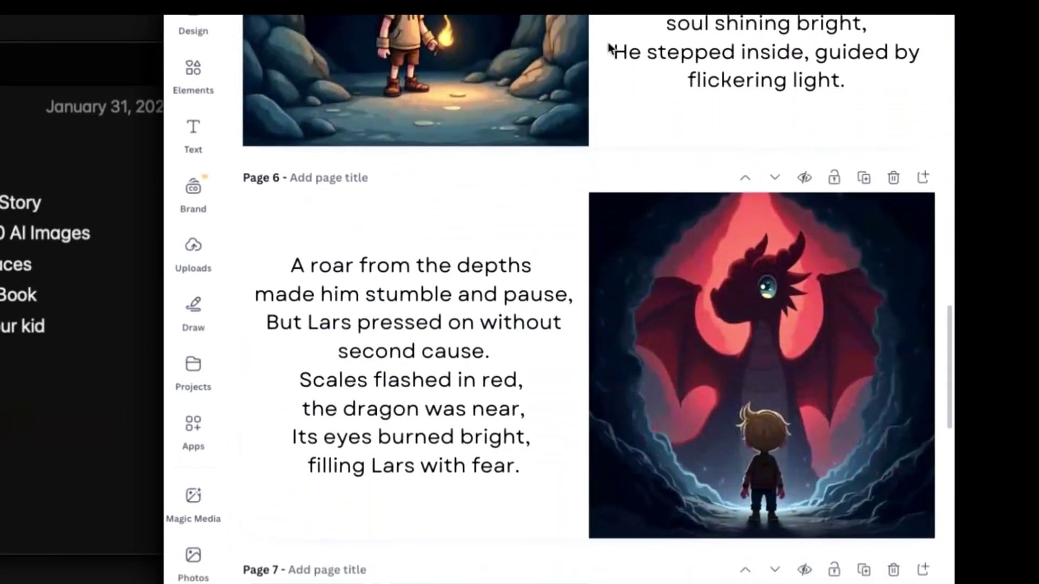